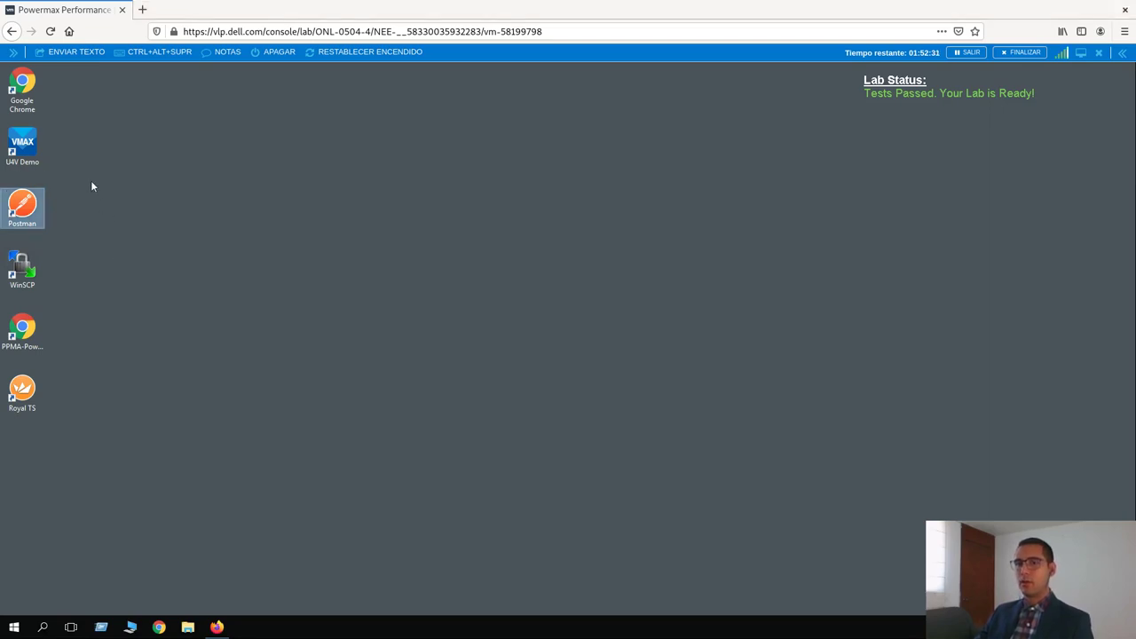
- Open the U4V Demo and log in to Unisphere for PowerMax with the user name and password
{"action": "double_click", "coordinate": [33, 146]}
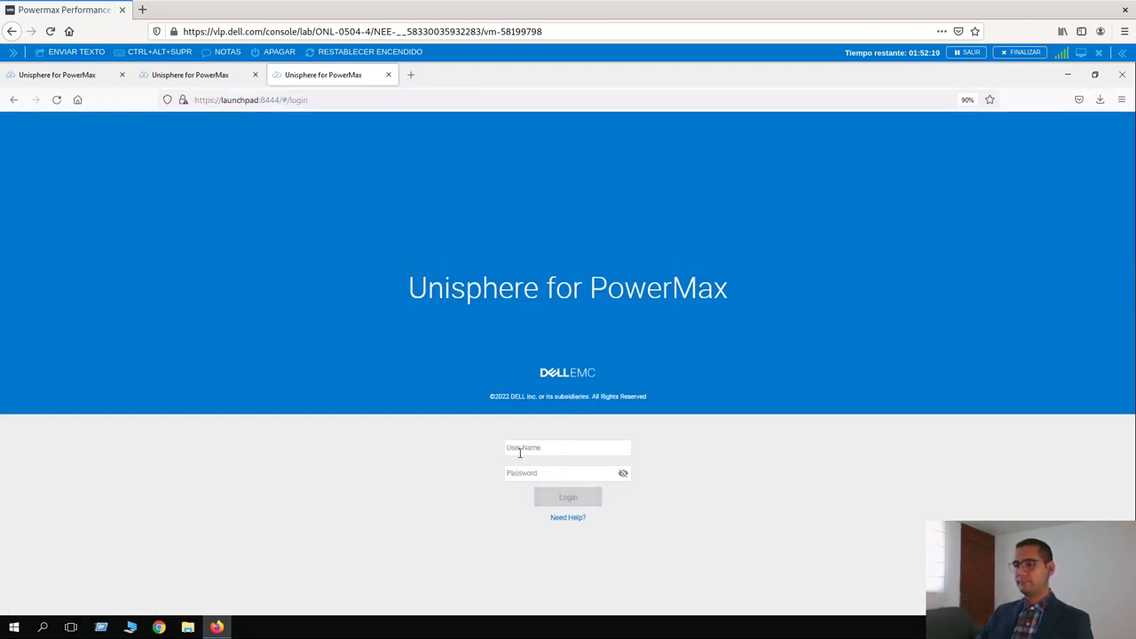
{"action": "left_click", "coordinate": [520, 448]}
{"action": "left_click", "coordinate": [525, 465]}
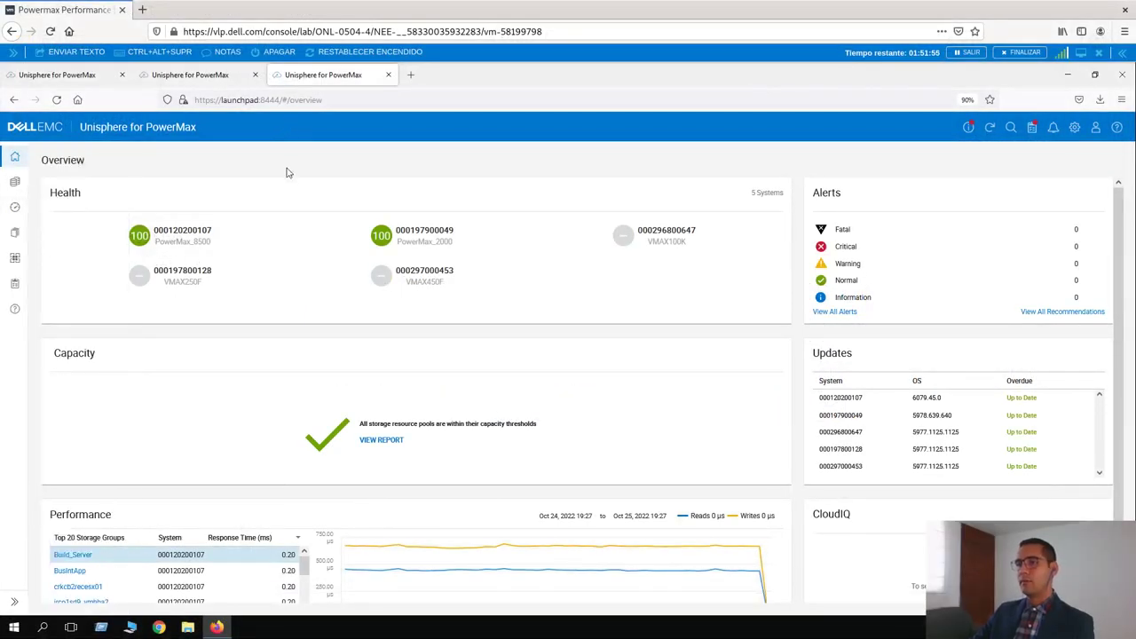
- Open the PowerMax_8500 system's performance overview and go to storage group irco1sd30 from the Host IOs/sec ranking
{"action": "left_click", "coordinate": [210, 243]}
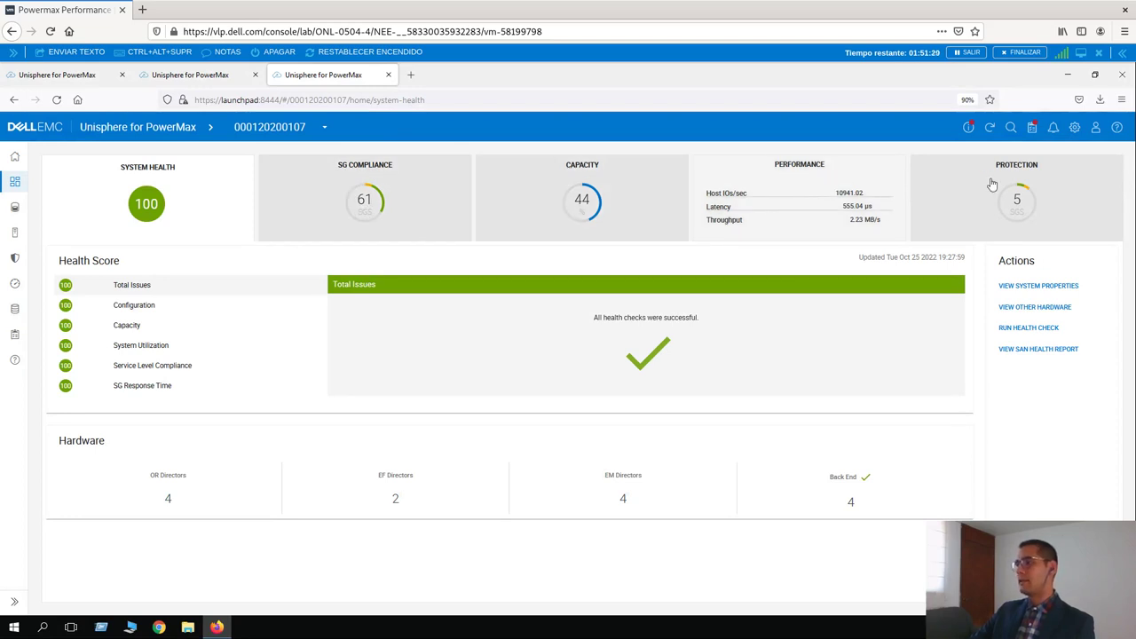
{"action": "mouse_move", "coordinate": [1025, 182]}
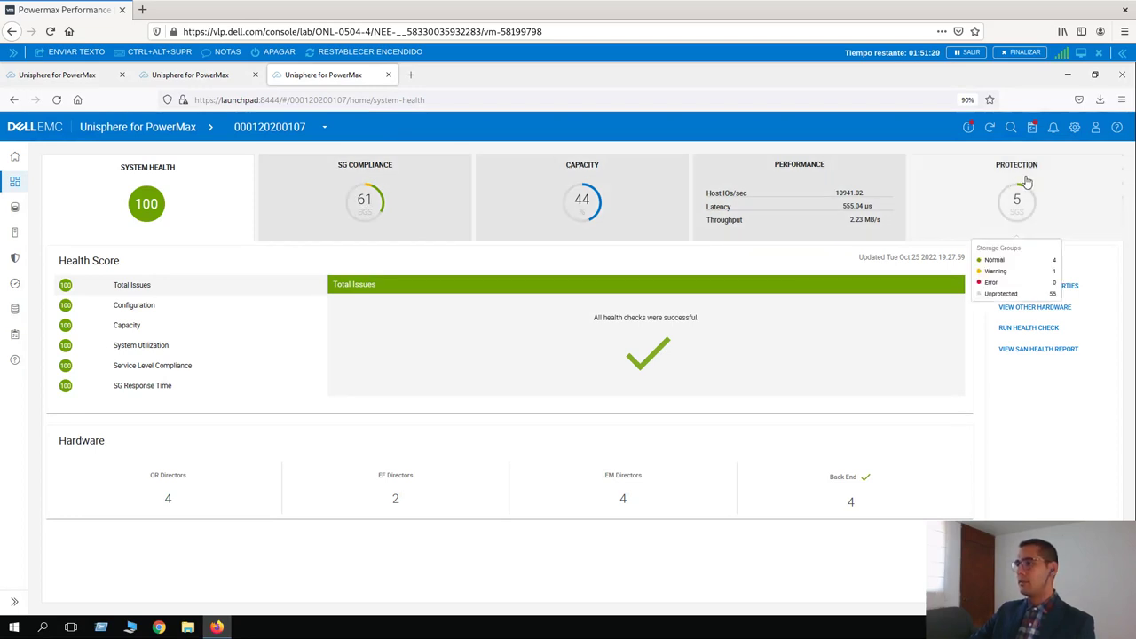
{"action": "left_click", "coordinate": [795, 187]}
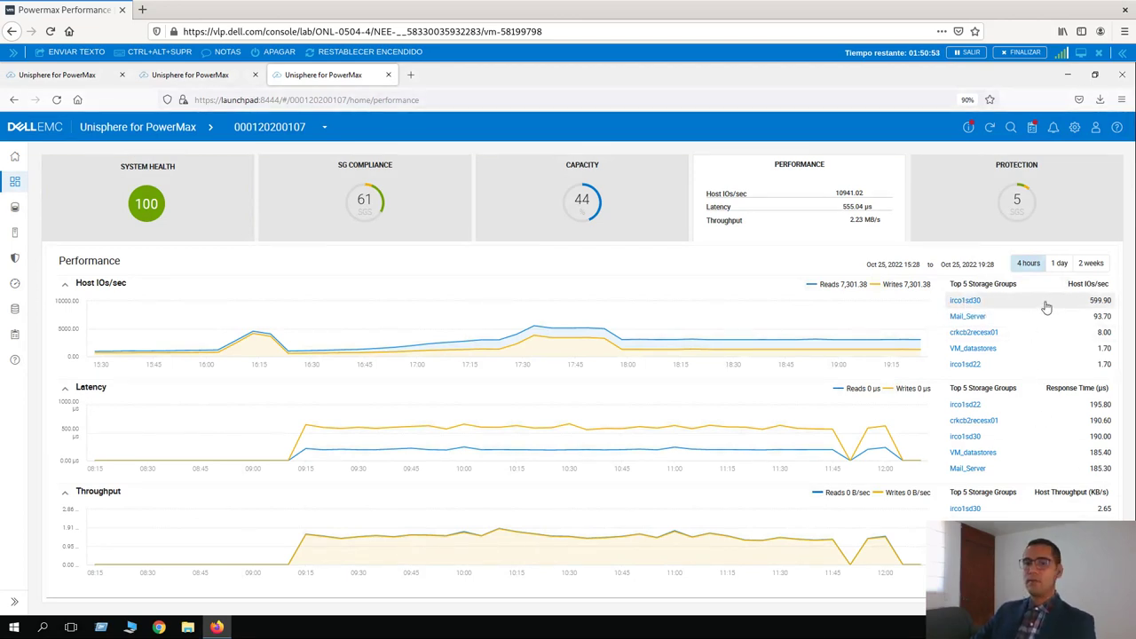
{"action": "left_click", "coordinate": [958, 305]}
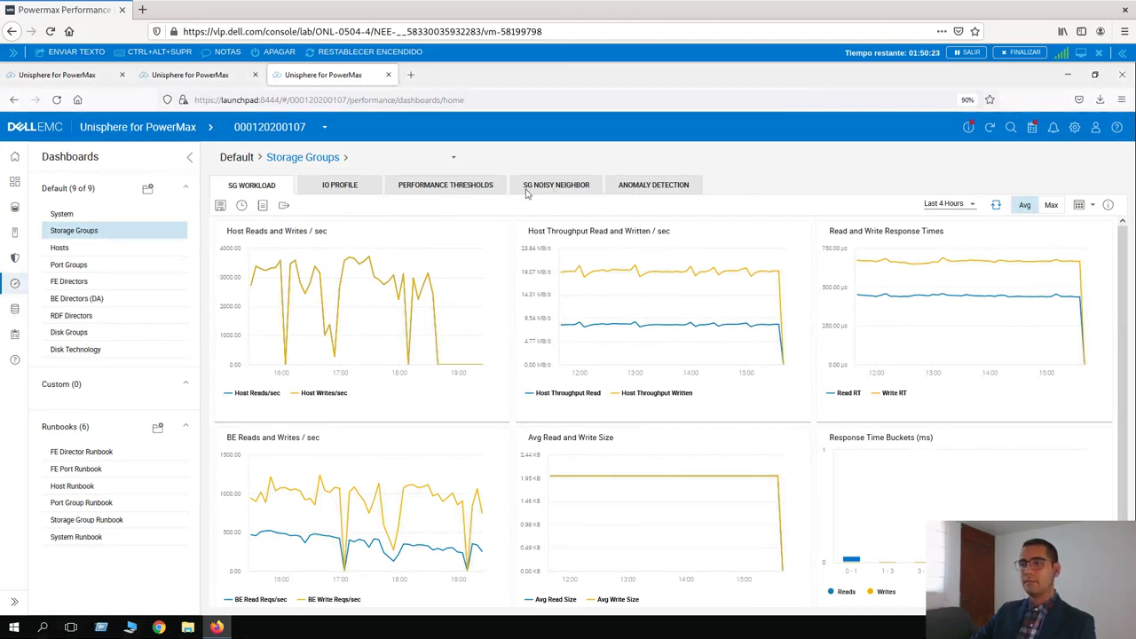
- Switch to the Performance PDF and show Diapositiva 2
{"action": "mouse_move", "coordinate": [27, 226]}
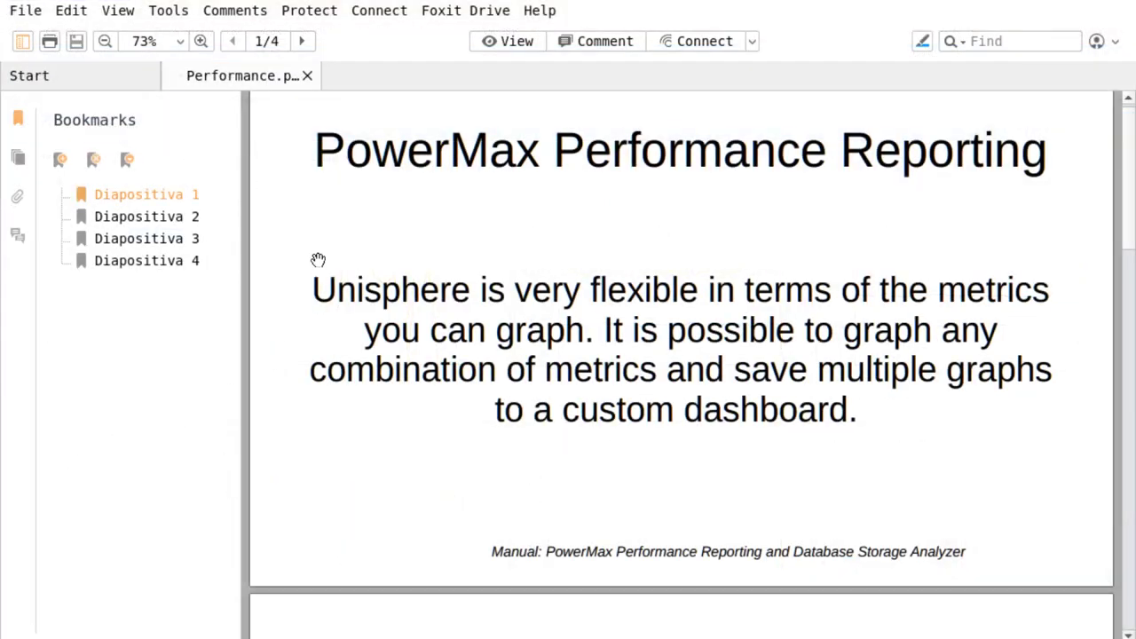
{"action": "left_click", "coordinate": [188, 218]}
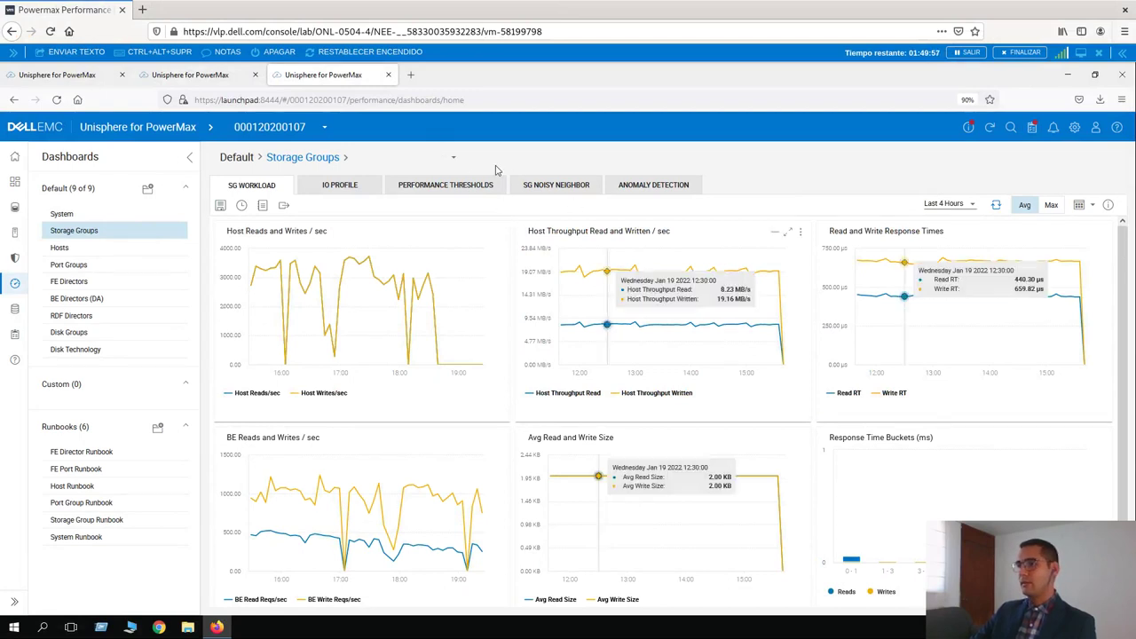
- Back in Unisphere, select the Build_Server storage group for the default Storage Groups dashboard
{"action": "left_click", "coordinate": [451, 156]}
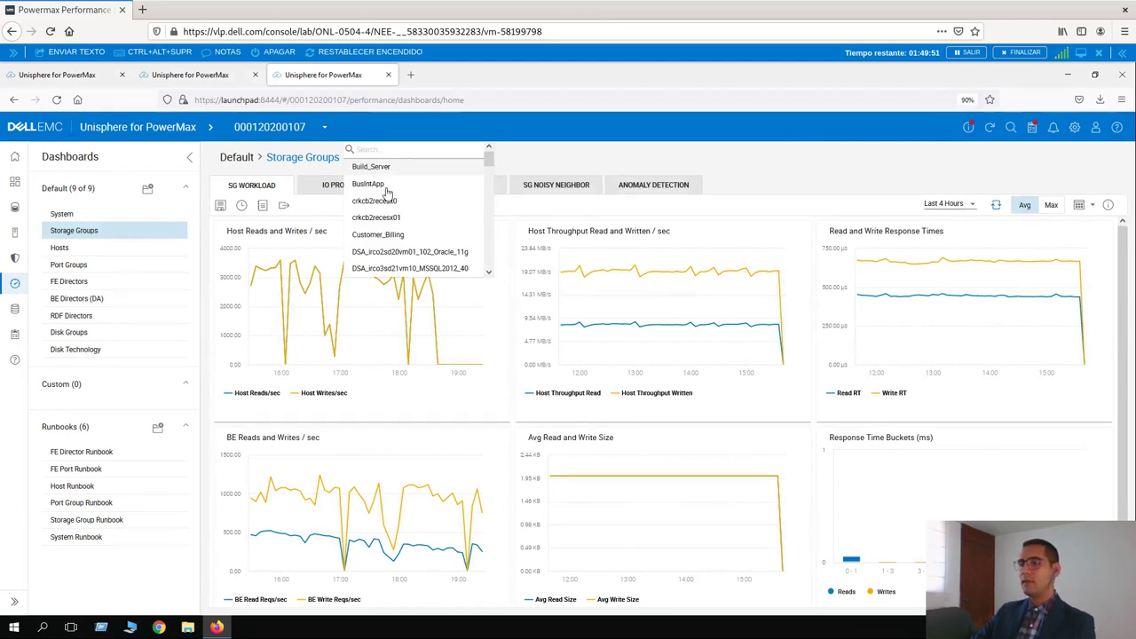
{"action": "scroll", "coordinate": [387, 194], "scroll_direction": "down", "scroll_amount": 3}
{"action": "scroll", "coordinate": [387, 192], "scroll_direction": "up", "scroll_amount": 3}
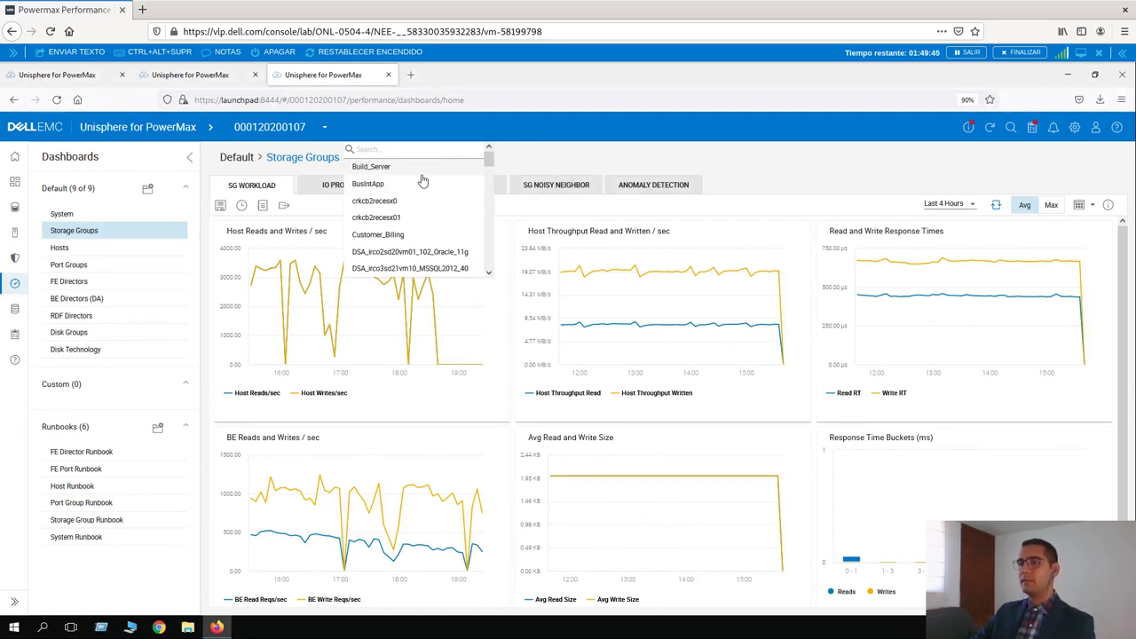
{"action": "left_click", "coordinate": [424, 167]}
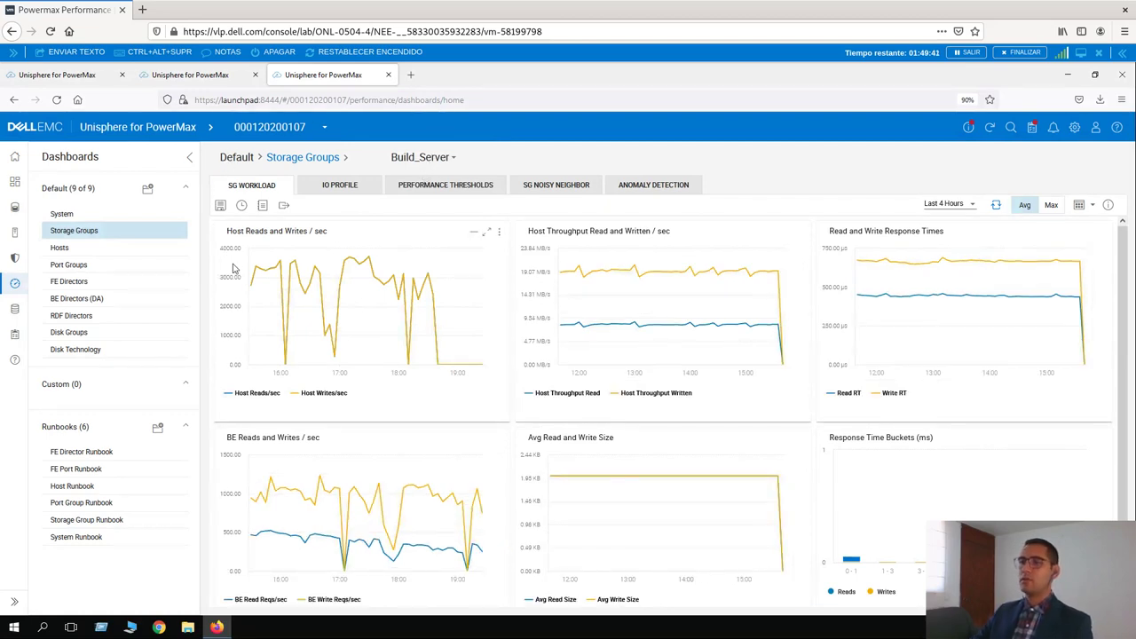
- Examine Build_Server's workload charts for reads and writes, throughput and response times, and open its IO Profile
{"action": "mouse_move", "coordinate": [233, 268]}
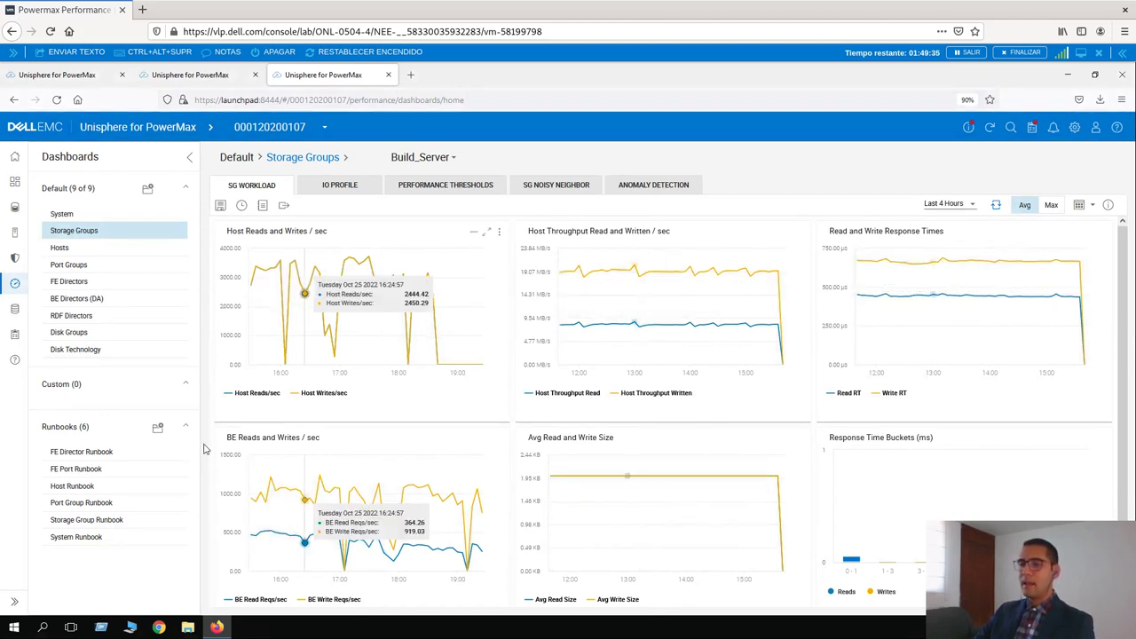
{"action": "scroll", "coordinate": [213, 447], "scroll_direction": "down", "scroll_amount": 1}
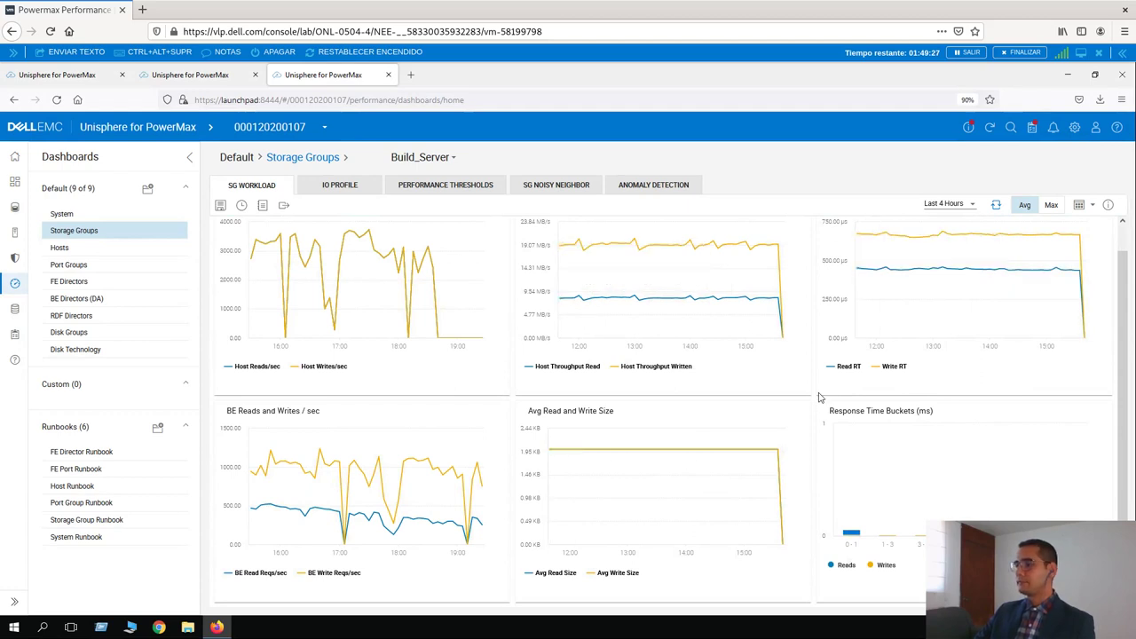
{"action": "scroll", "coordinate": [818, 398], "scroll_direction": "up", "scroll_amount": 1}
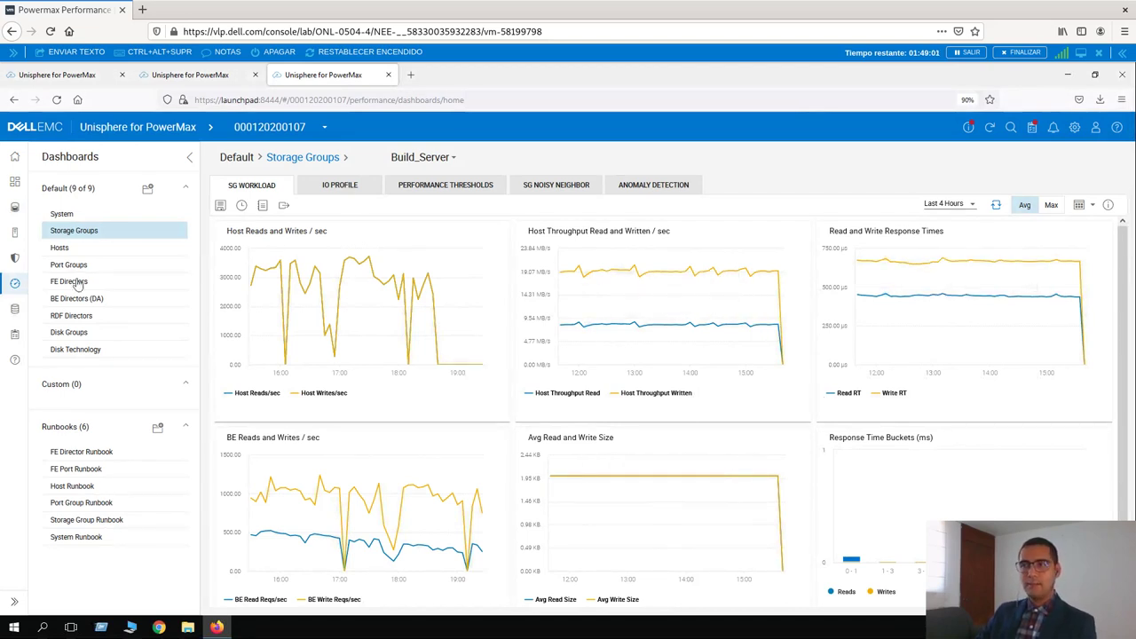
{"action": "left_click", "coordinate": [331, 184]}
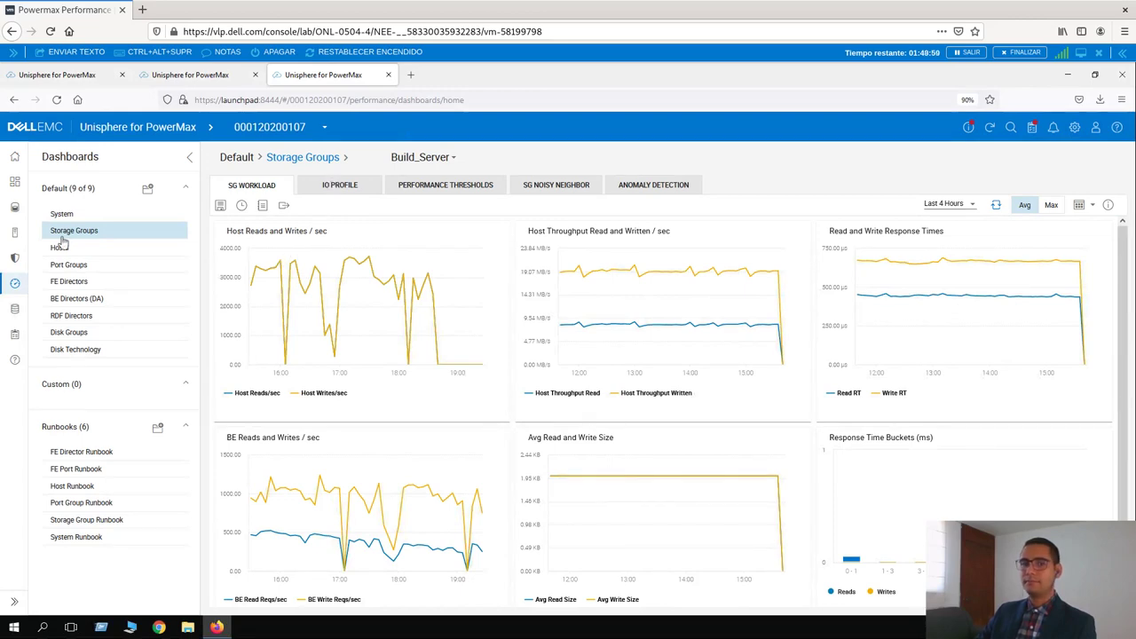
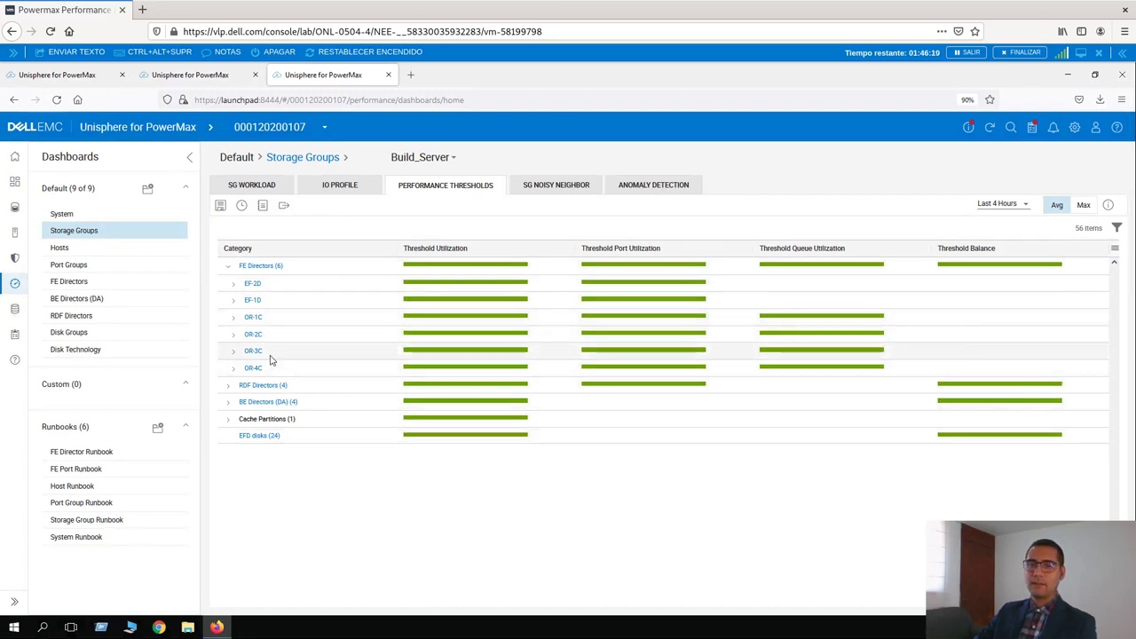
- Expand FE director EF-2D in the performance thresholds and view its utilization chart and the port utilization chart of EF-2D:9
{"action": "left_click", "coordinate": [253, 286]}
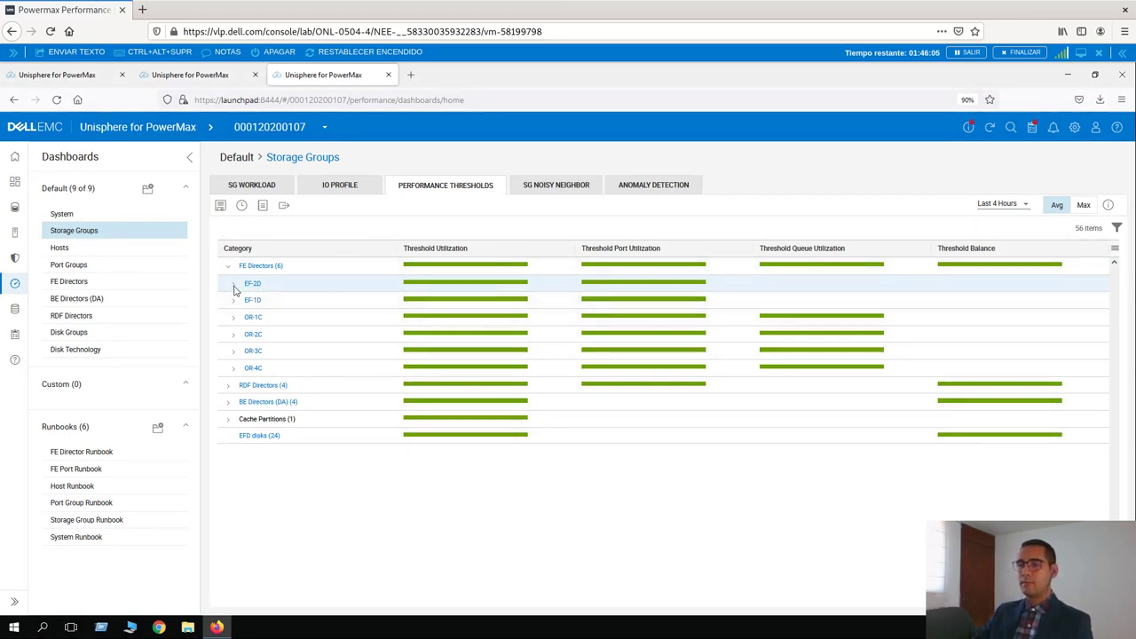
{"action": "left_click", "coordinate": [233, 284]}
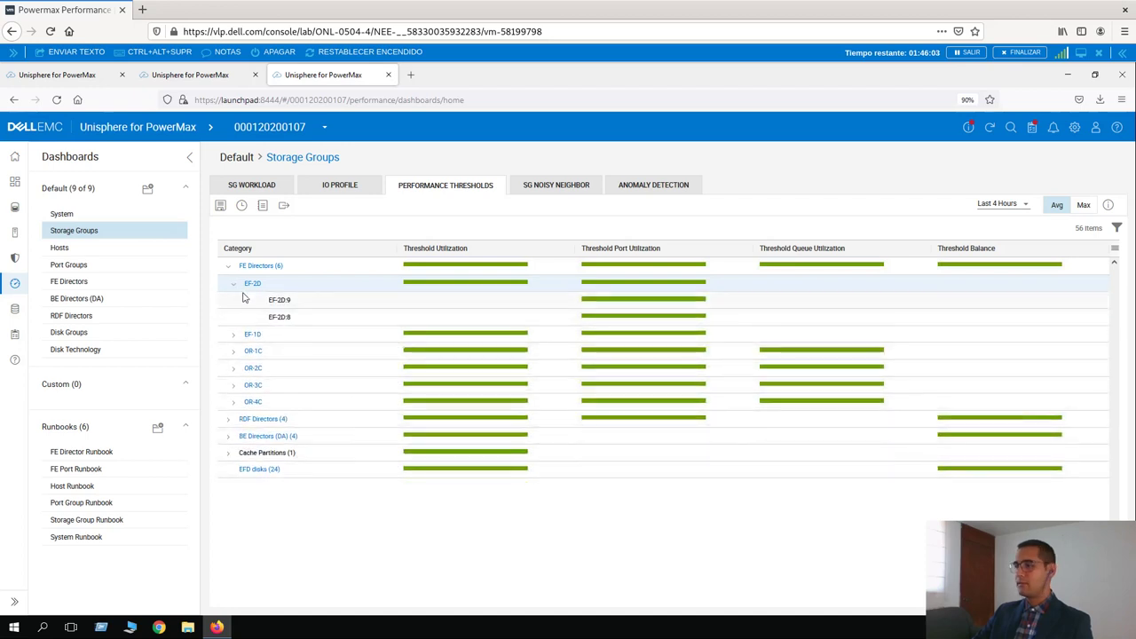
{"action": "left_click", "coordinate": [415, 285]}
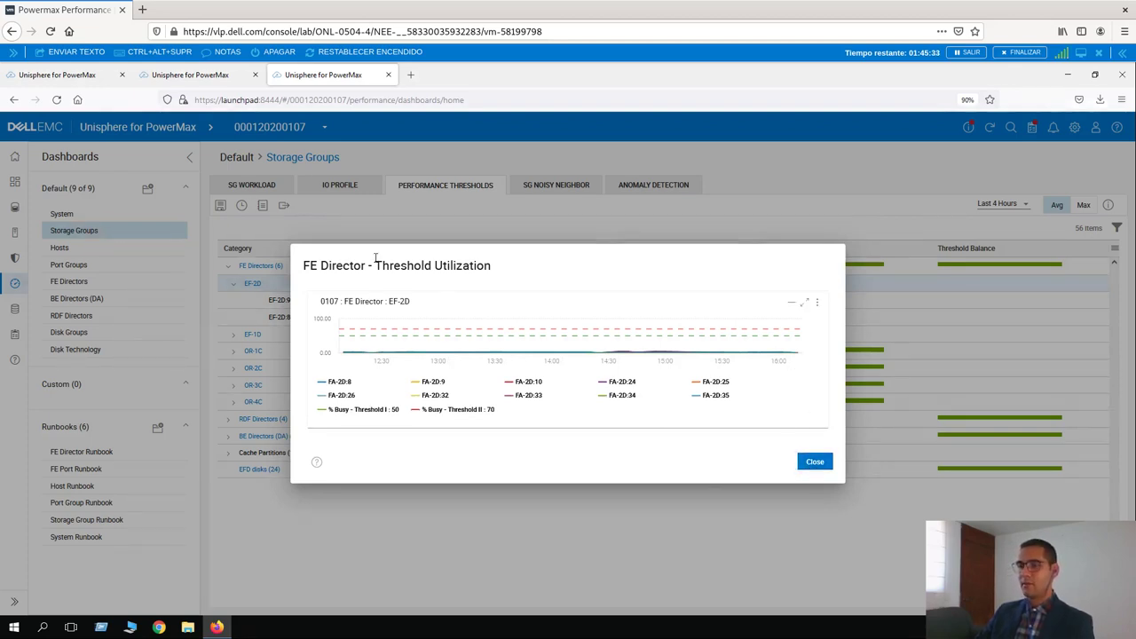
{"action": "left_click", "coordinate": [779, 242]}
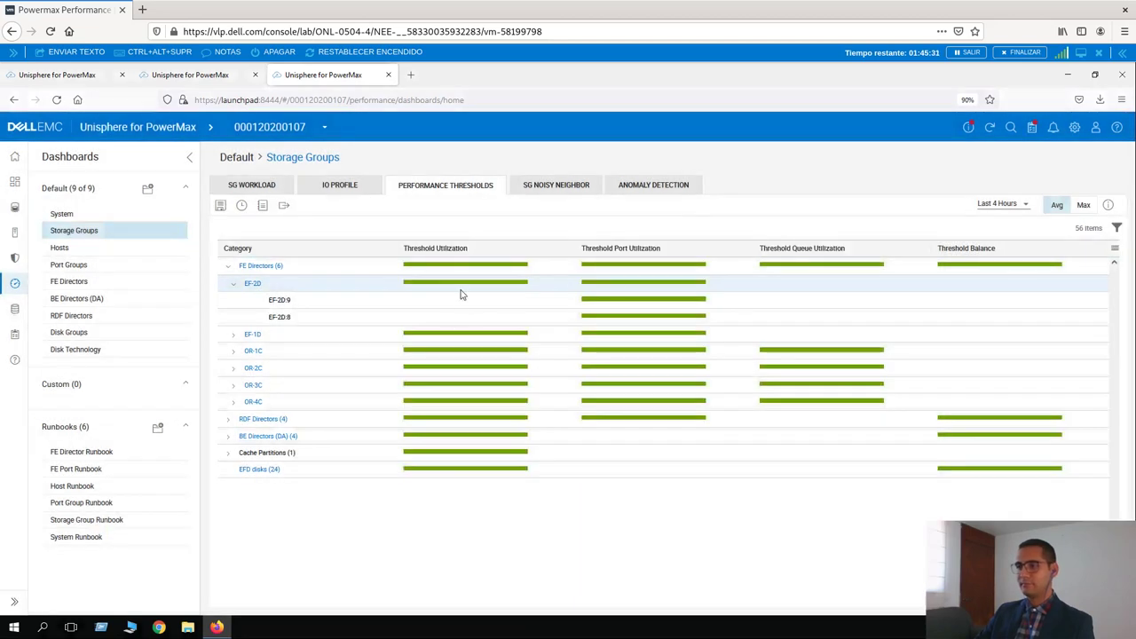
{"action": "mouse_move", "coordinate": [629, 303]}
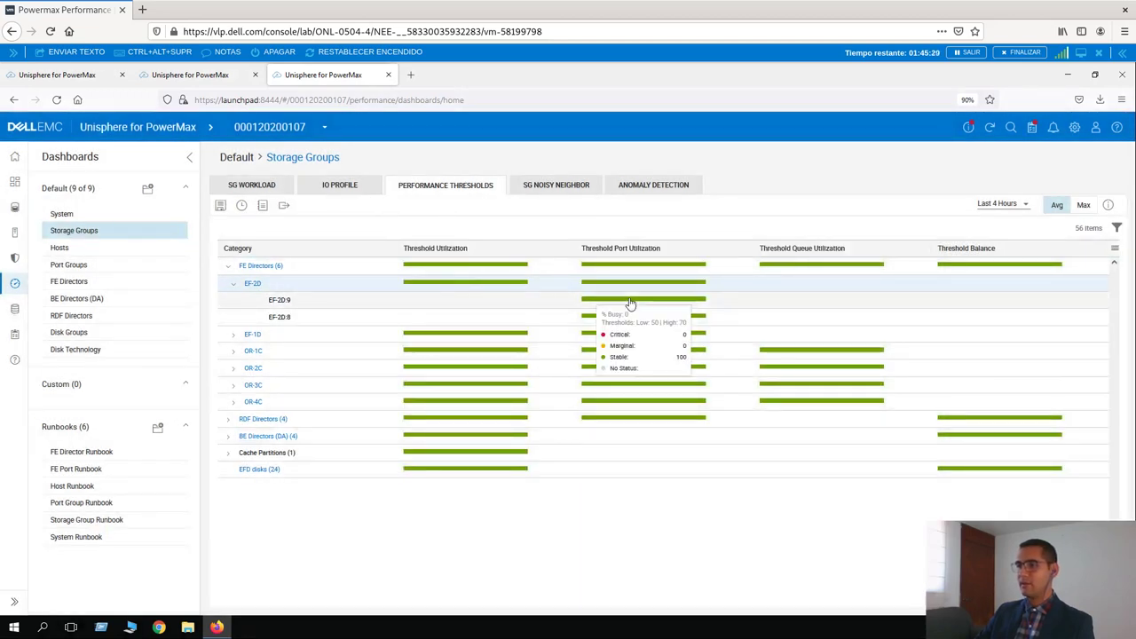
{"action": "left_click", "coordinate": [630, 304]}
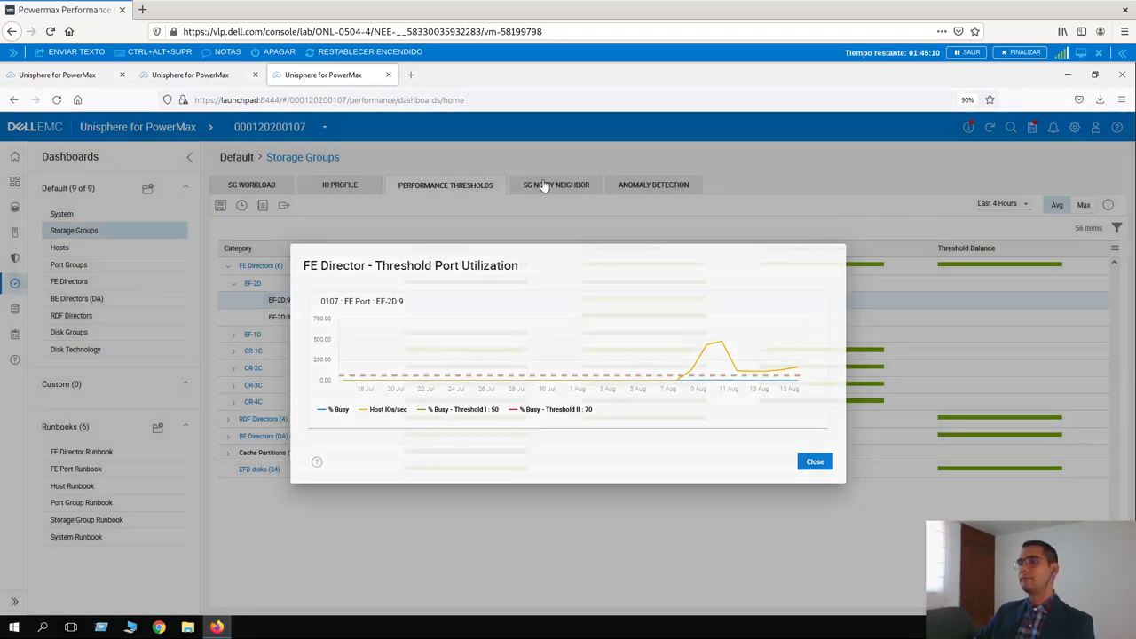
- View the SG Noisy Neighbor charts, and show Diapositiva 4 in the Performance PDF
{"action": "left_click", "coordinate": [544, 187]}
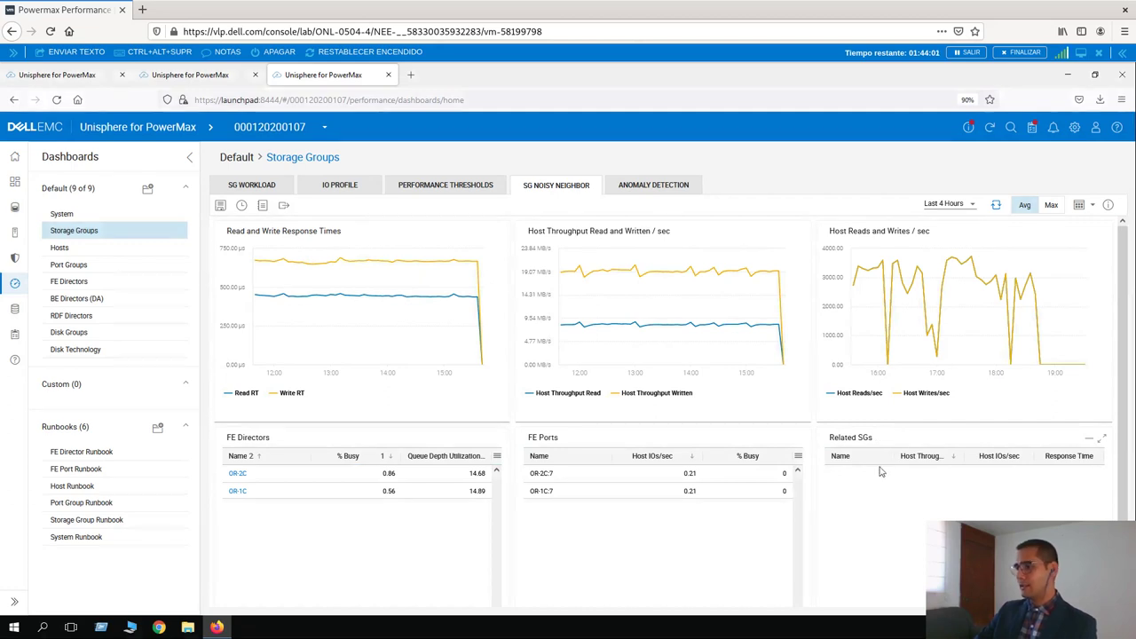
{"action": "mouse_move", "coordinate": [884, 360]}
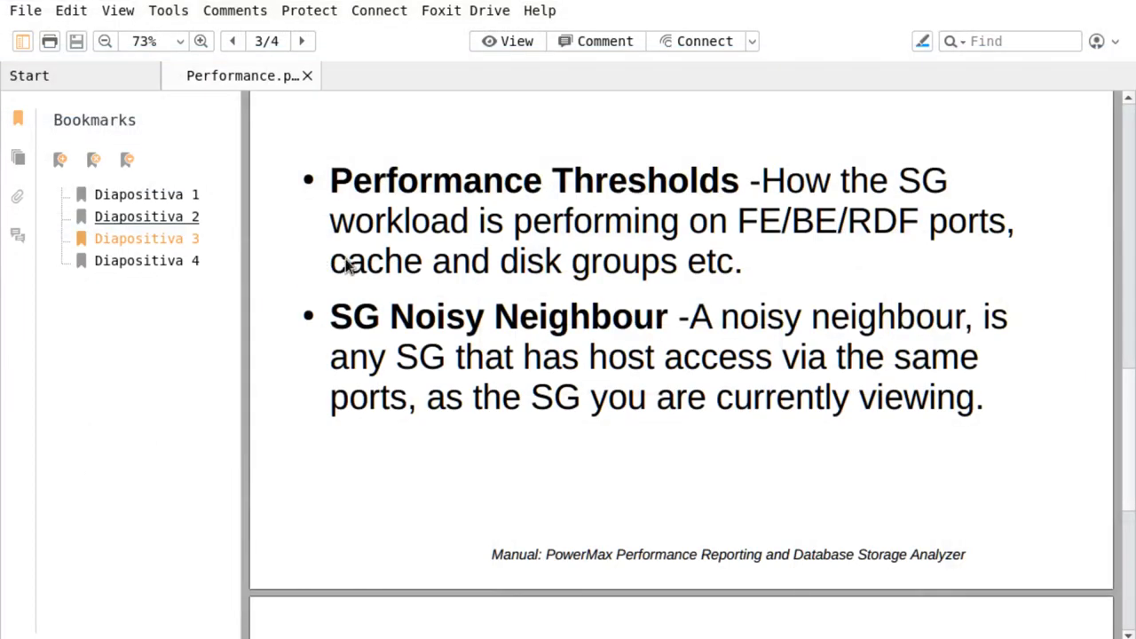
{"action": "left_click", "coordinate": [182, 265]}
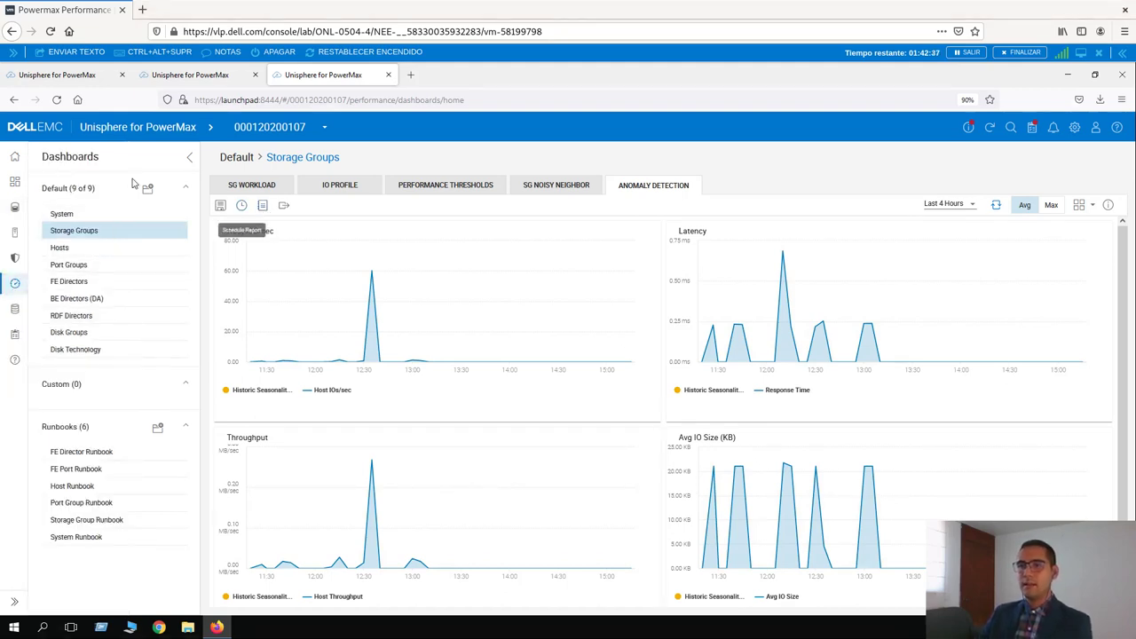
- Return to the overview of all systems, reopen the PowerMax_8500 system and go to its performance dashboards
{"action": "left_click", "coordinate": [15, 158]}
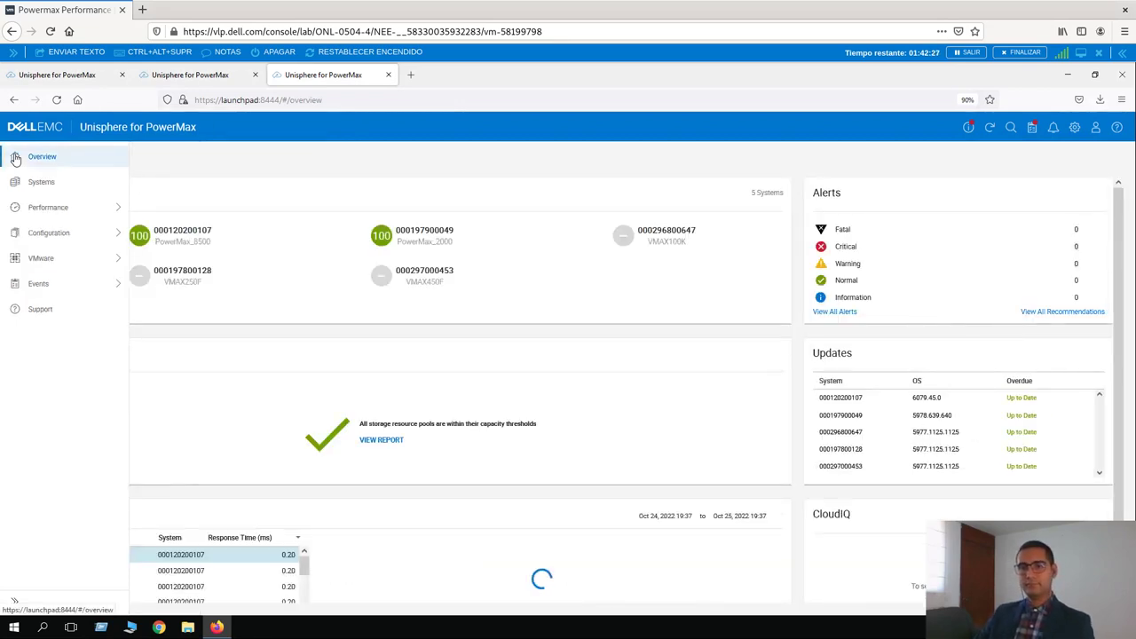
{"action": "left_click", "coordinate": [200, 233]}
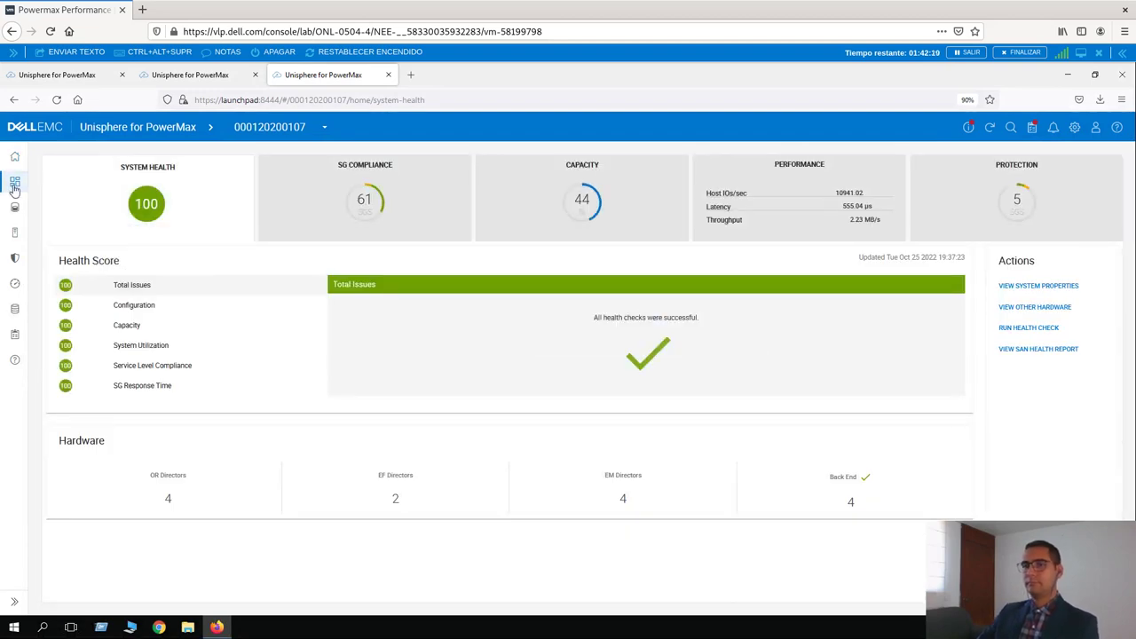
{"action": "mouse_move", "coordinate": [29, 228]}
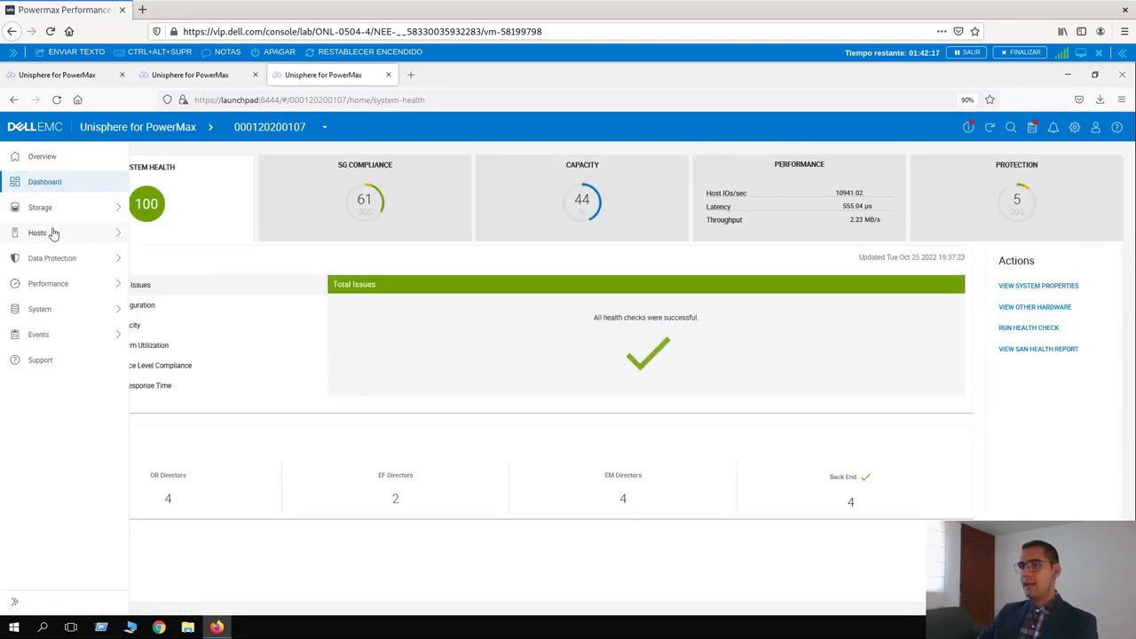
{"action": "left_click", "coordinate": [76, 283]}
{"action": "left_click", "coordinate": [62, 304]}
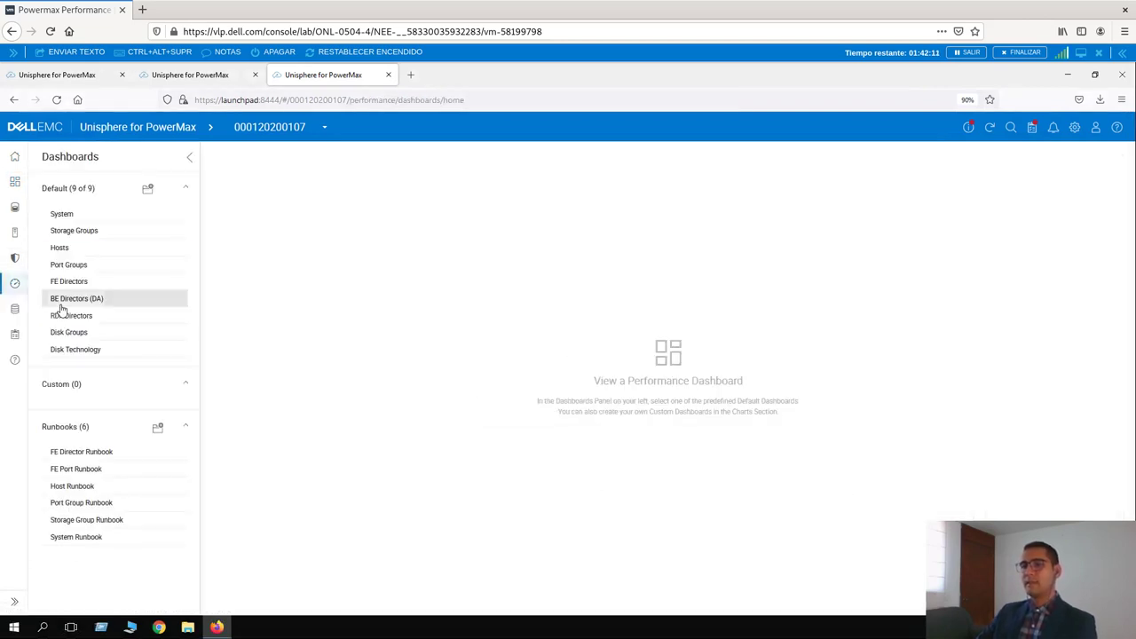
{"action": "mouse_move", "coordinate": [8, 291]}
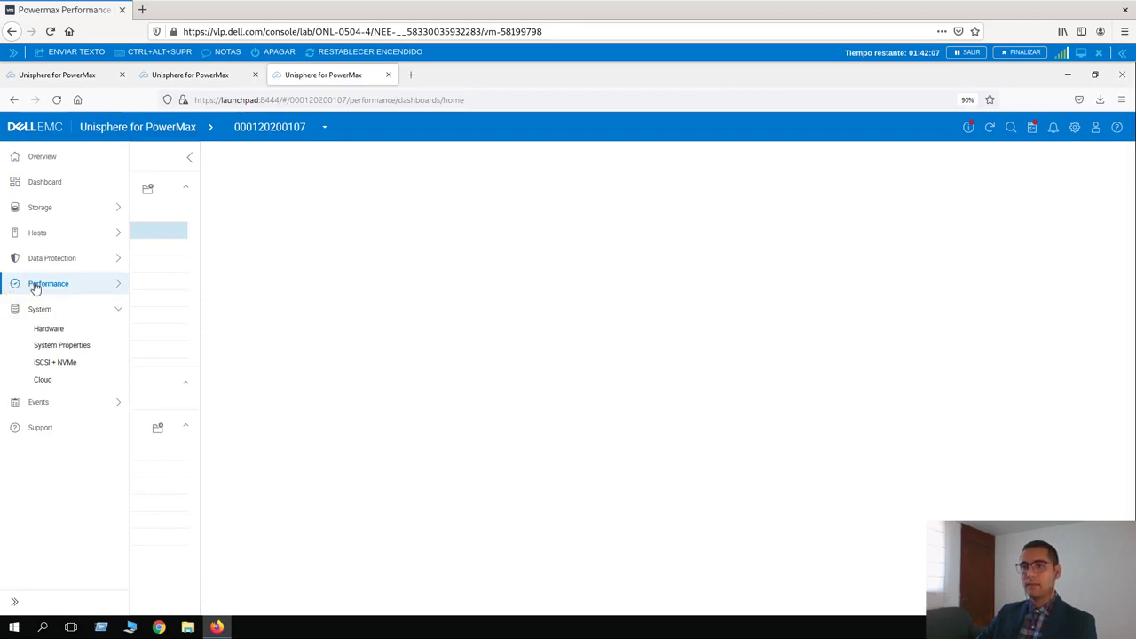
{"action": "left_click", "coordinate": [35, 289]}
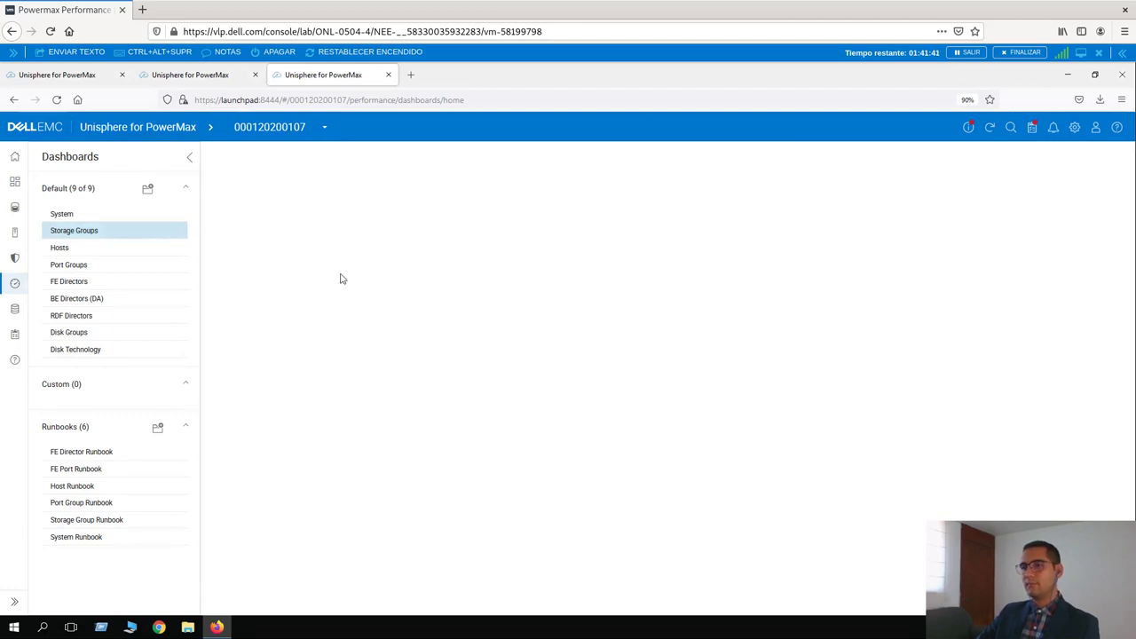
- Open the default System dashboard and examine its Workload and Anomaly Detection charts
{"action": "left_click", "coordinate": [61, 218]}
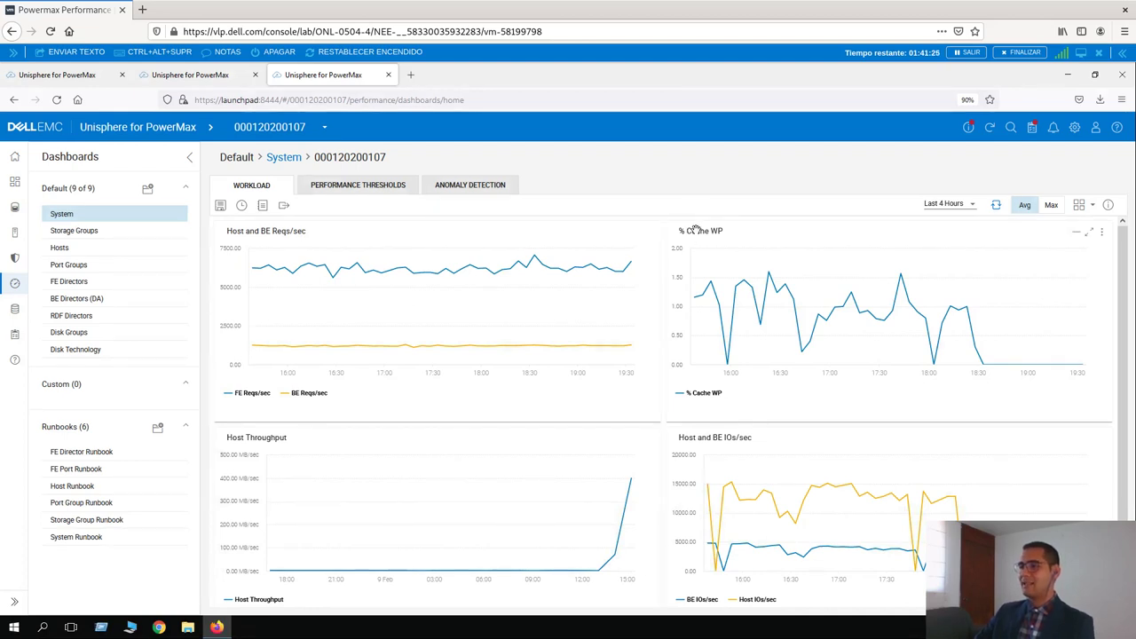
{"action": "scroll", "coordinate": [724, 426], "scroll_direction": "down", "scroll_amount": 1}
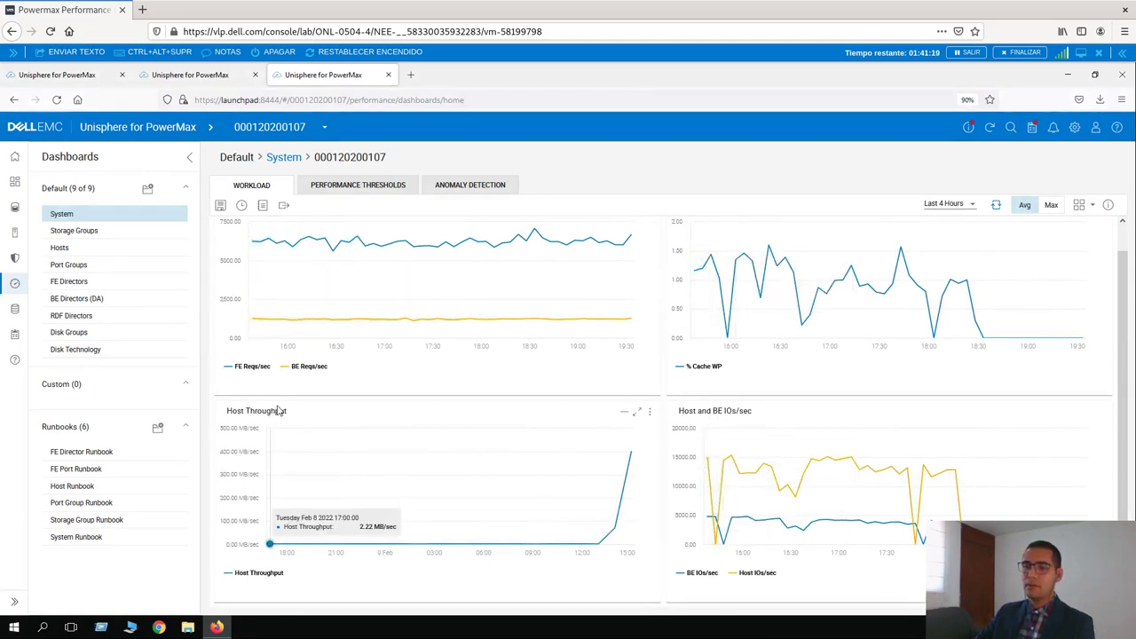
{"action": "scroll", "coordinate": [282, 401], "scroll_direction": "up", "scroll_amount": 1}
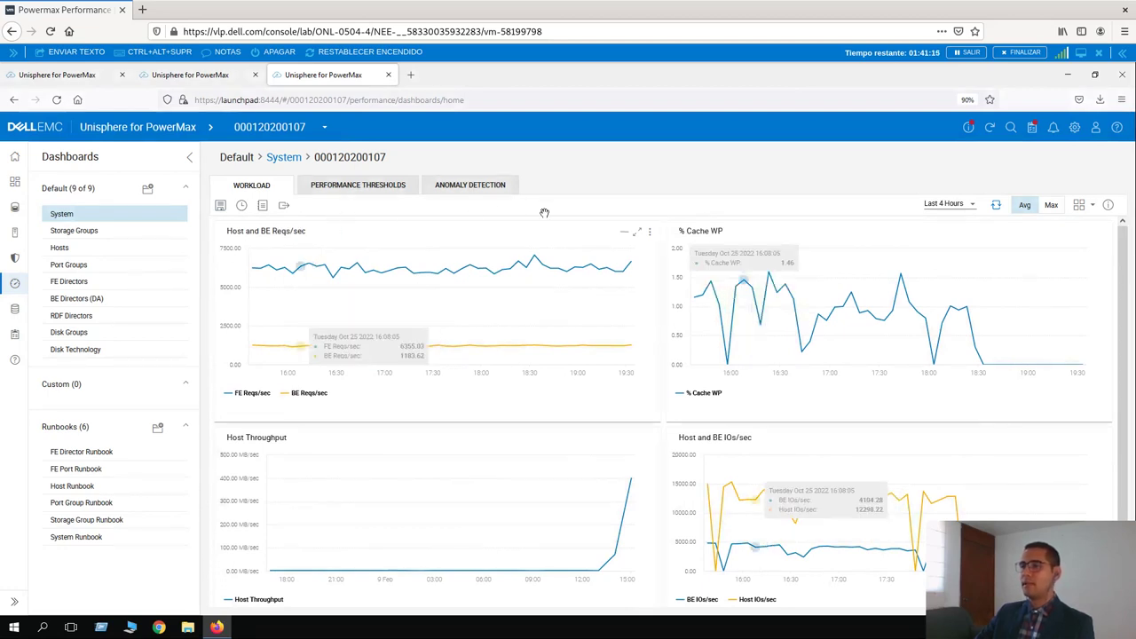
{"action": "left_click", "coordinate": [444, 201]}
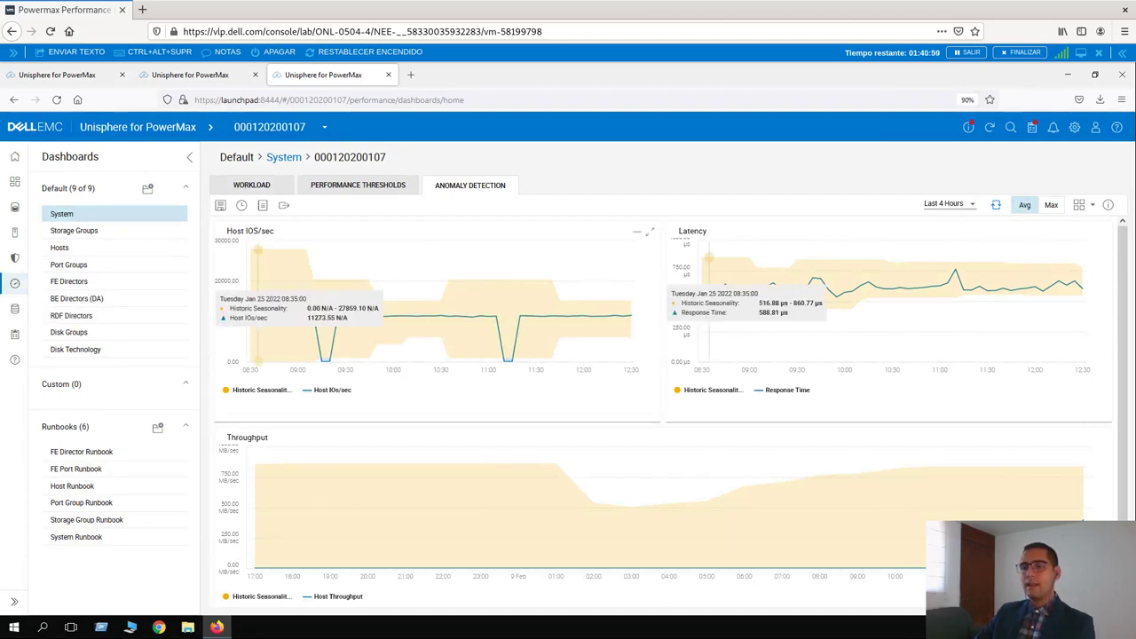
- Open the performance charts page and look over the category and time frame choices for a new chart
{"action": "mouse_move", "coordinate": [65, 282]}
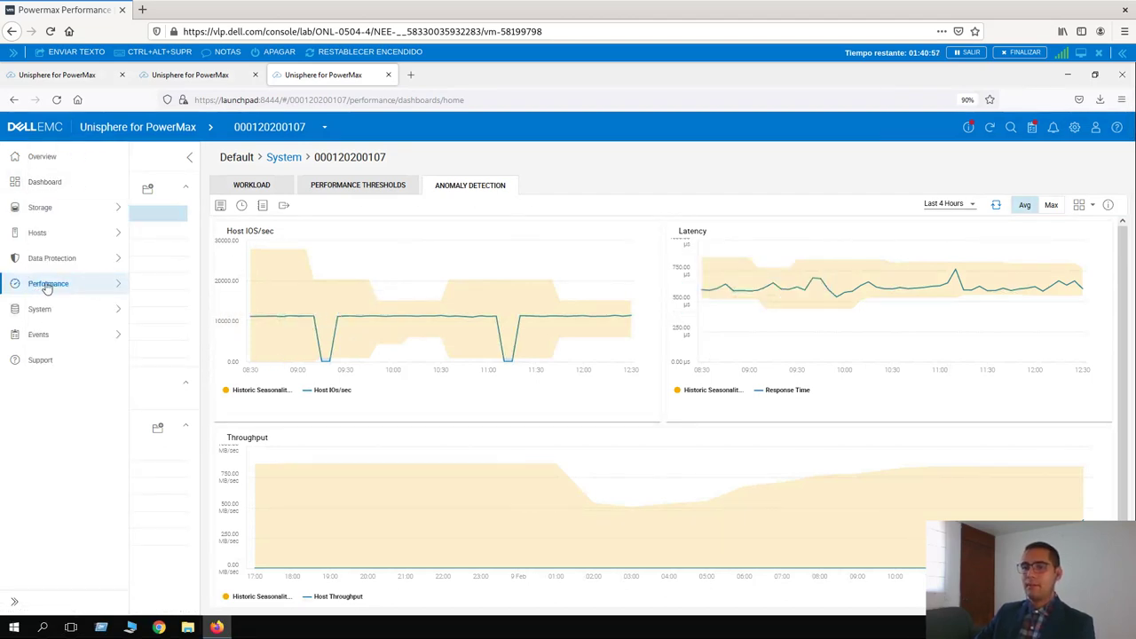
{"action": "left_click", "coordinate": [47, 285]}
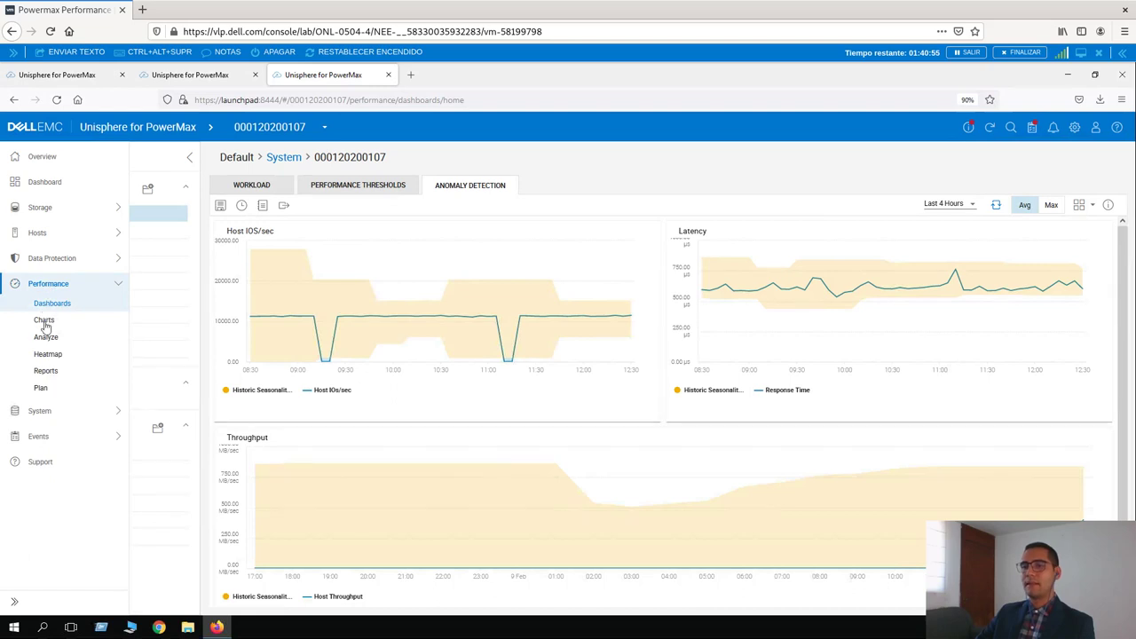
{"action": "left_click", "coordinate": [45, 322]}
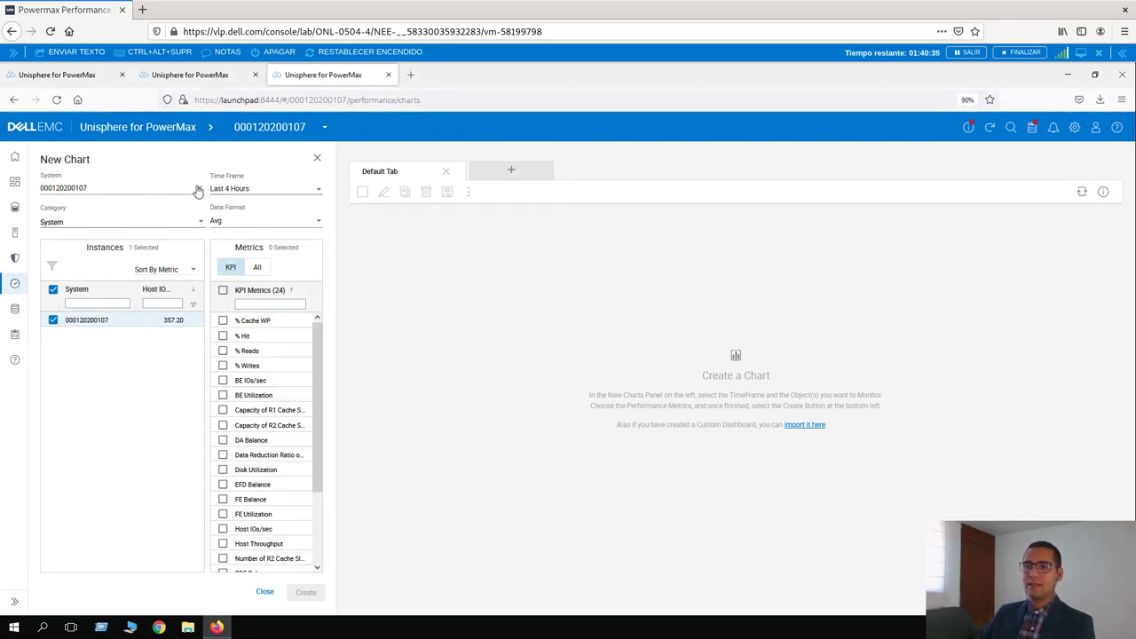
{"action": "left_click", "coordinate": [202, 223]}
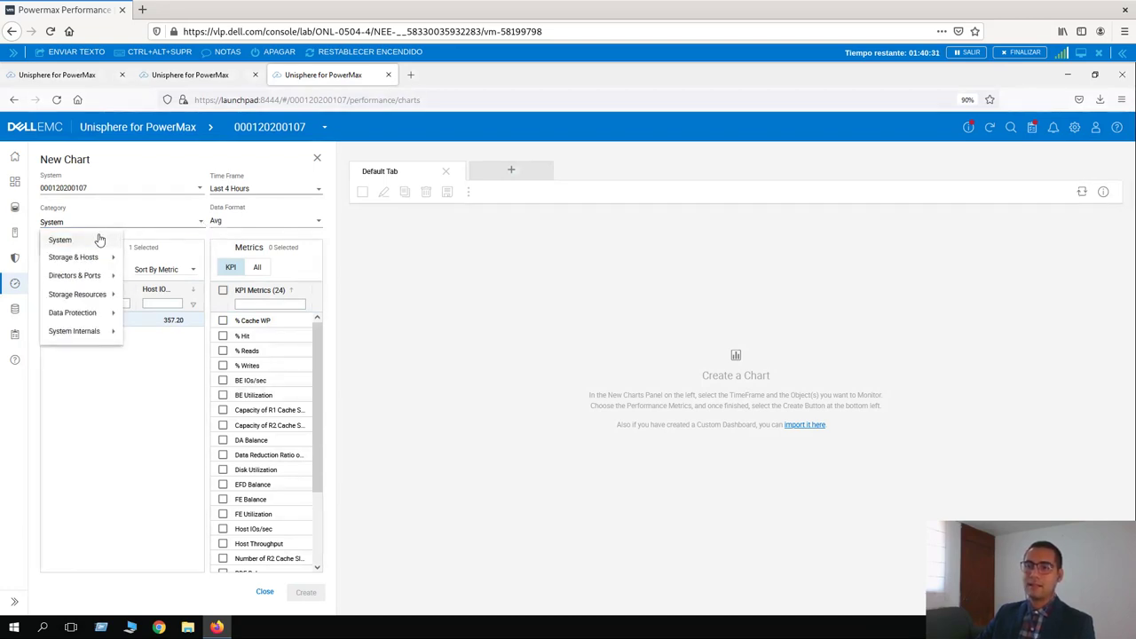
{"action": "left_click", "coordinate": [220, 232]}
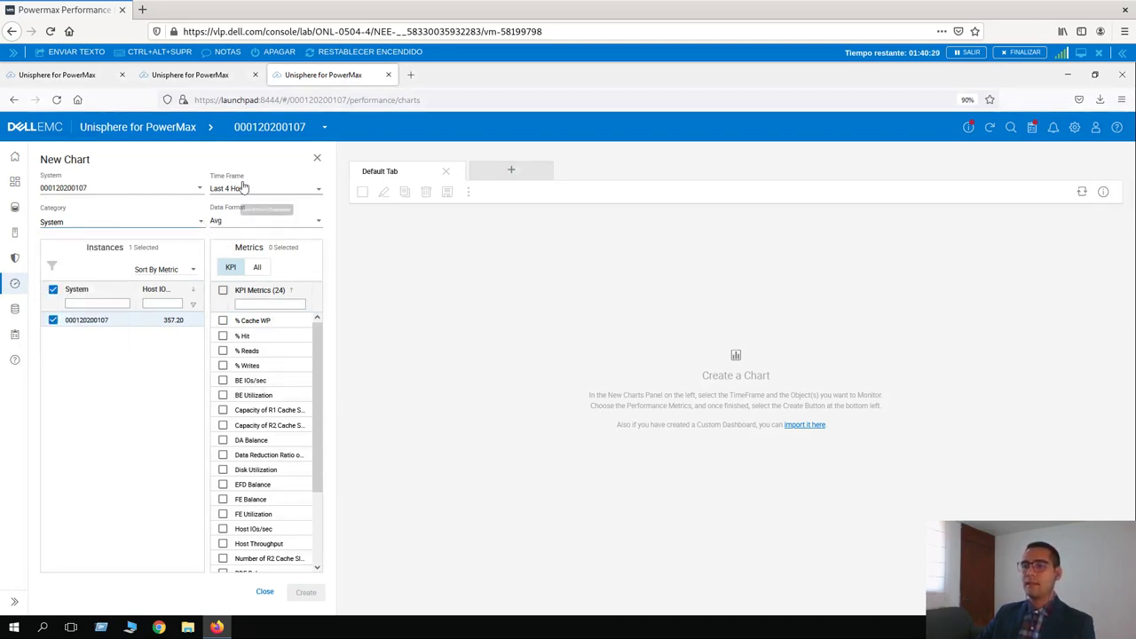
{"action": "left_click", "coordinate": [259, 190]}
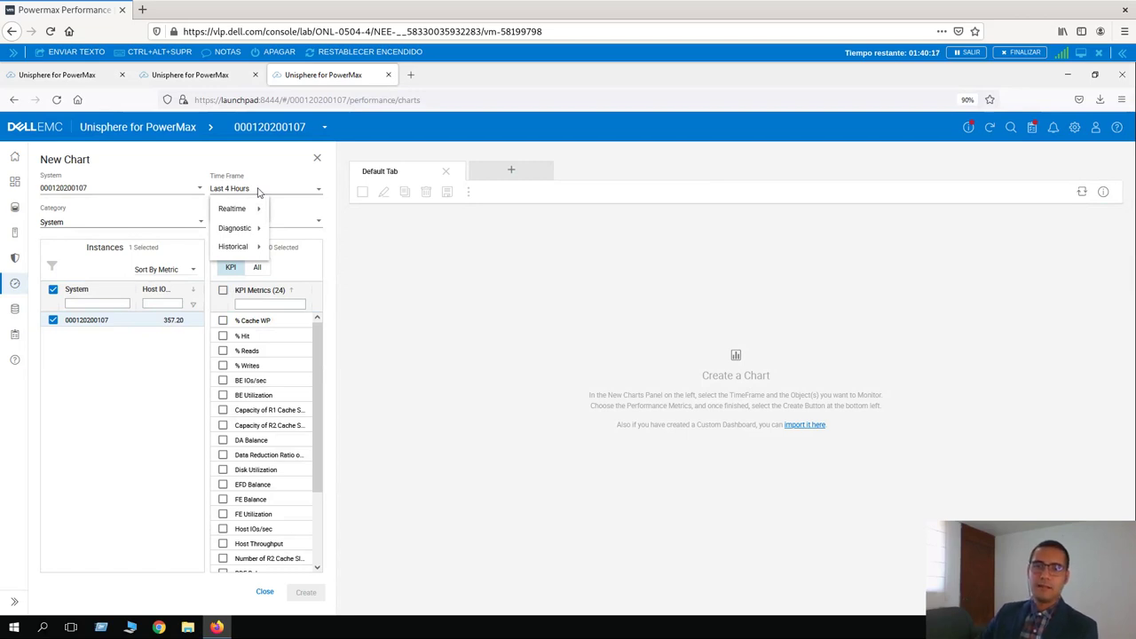
{"action": "left_click", "coordinate": [326, 243]}
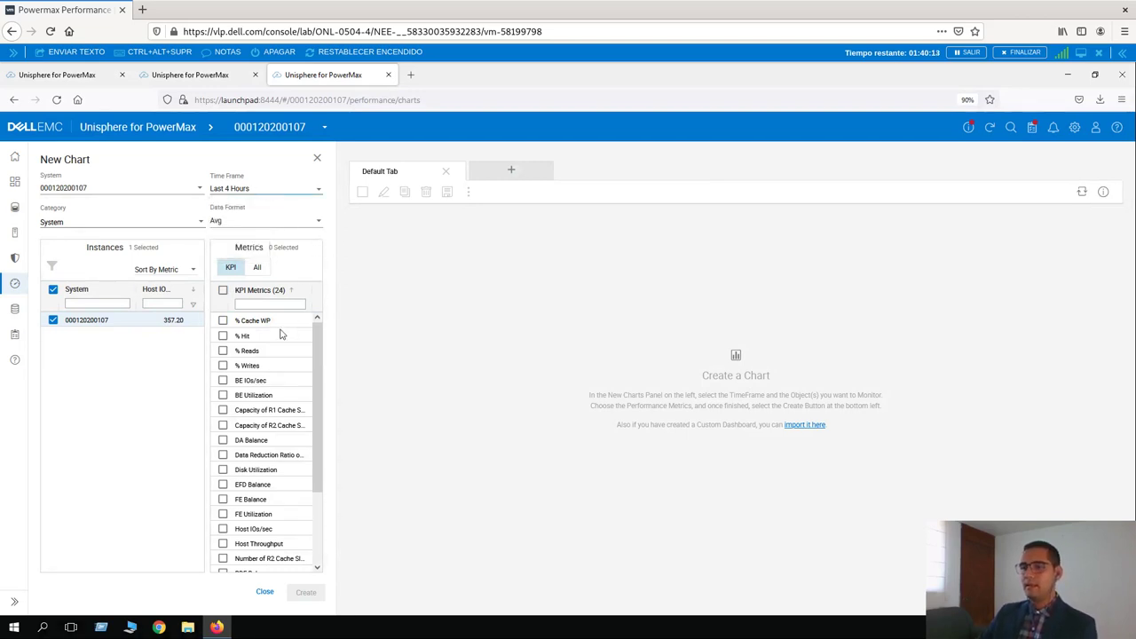
- Create separate system charts for the Data Reduction Ratio and BE Utilization KPI metrics, with the Last 4 Hours time frame and Avg format
{"action": "left_click", "coordinate": [250, 458]}
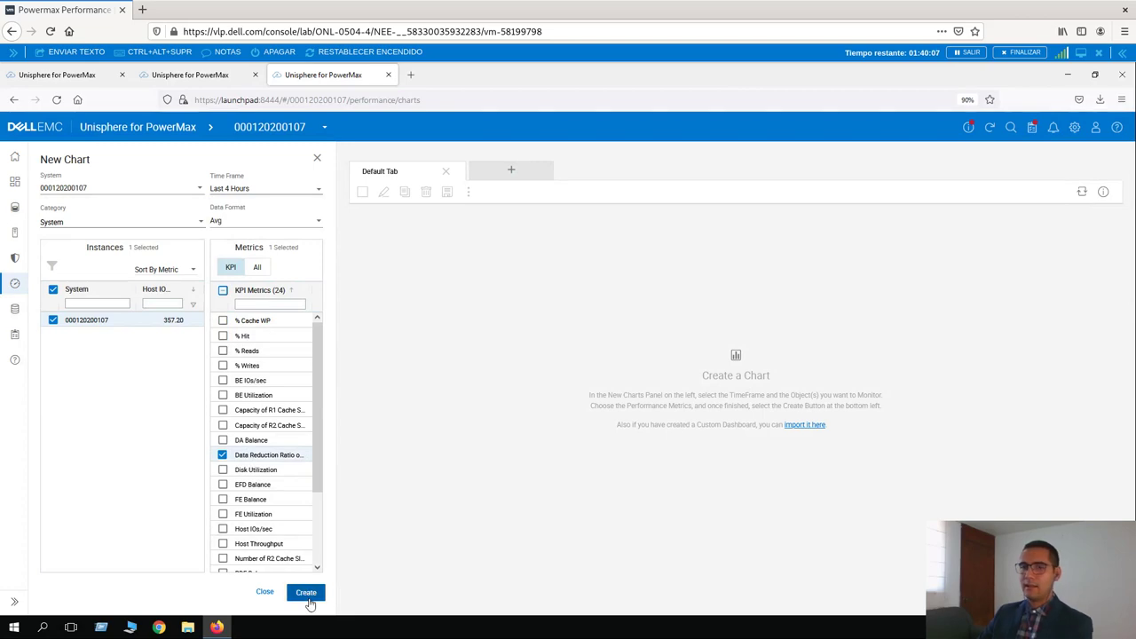
{"action": "left_click", "coordinate": [300, 601]}
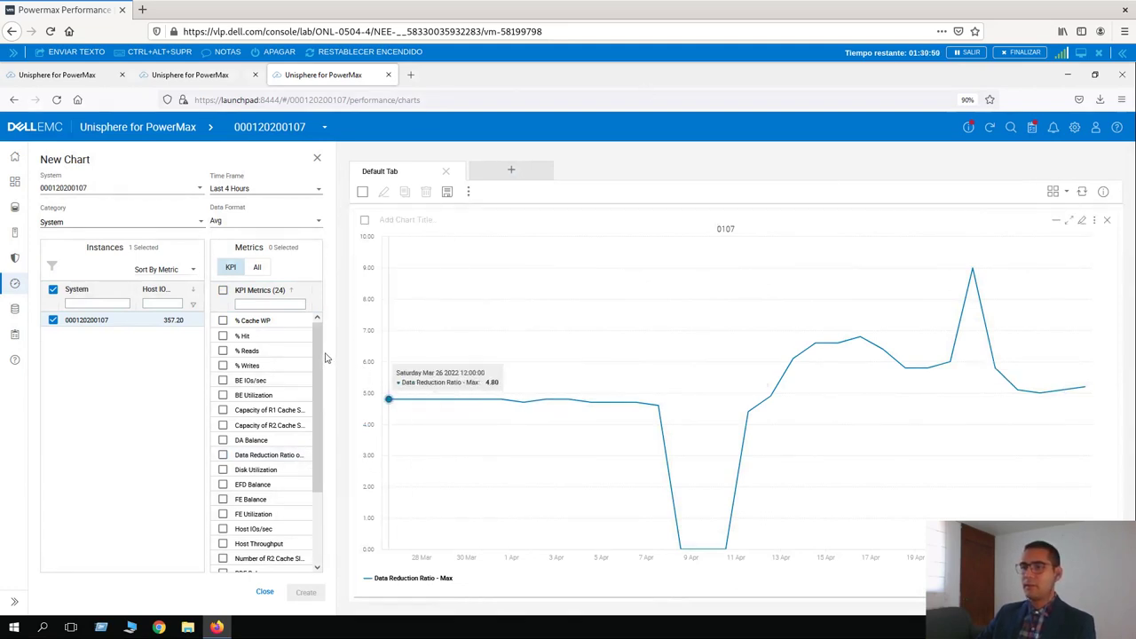
{"action": "left_click", "coordinate": [252, 398]}
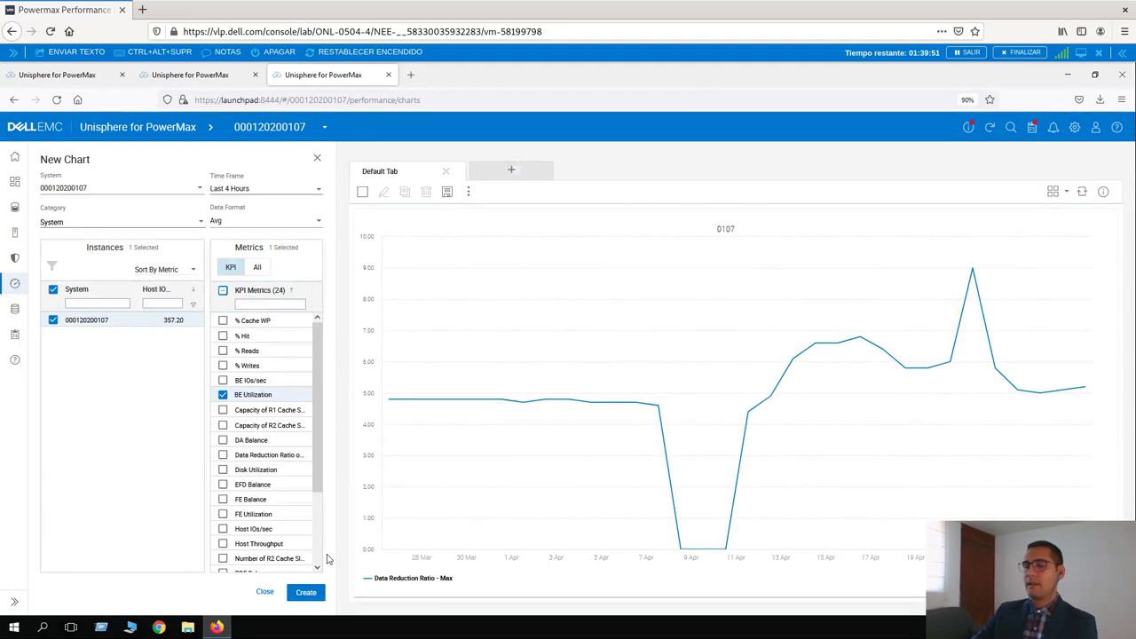
{"action": "left_click", "coordinate": [302, 593]}
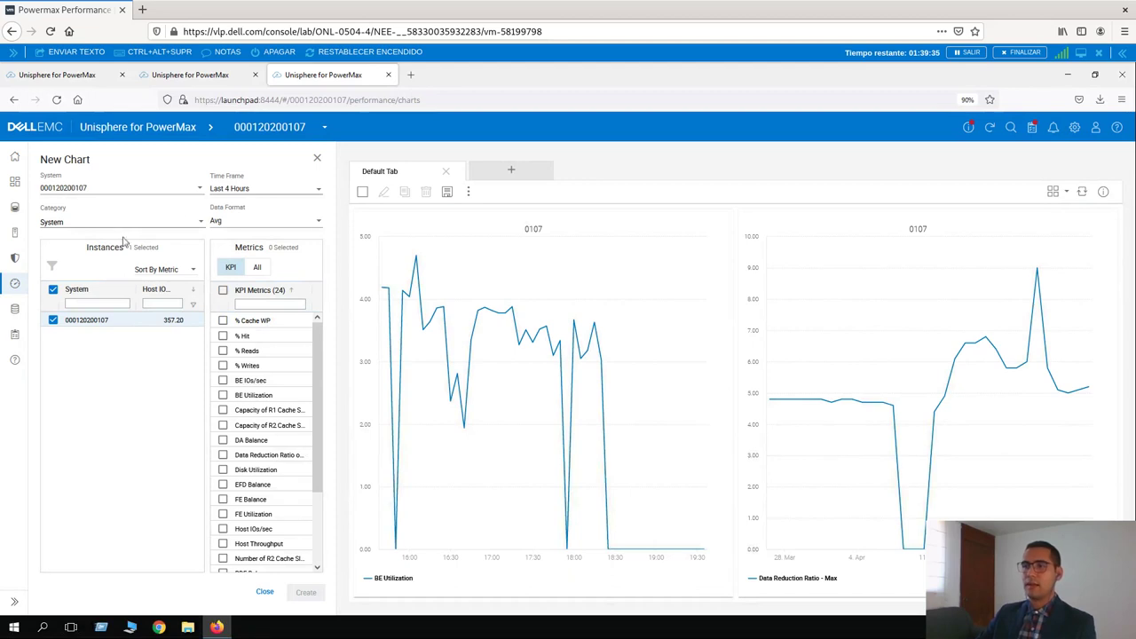
- Go to the performance analysis page and drill into the system's storage groups in the diagnostic view
{"action": "mouse_move", "coordinate": [15, 288]}
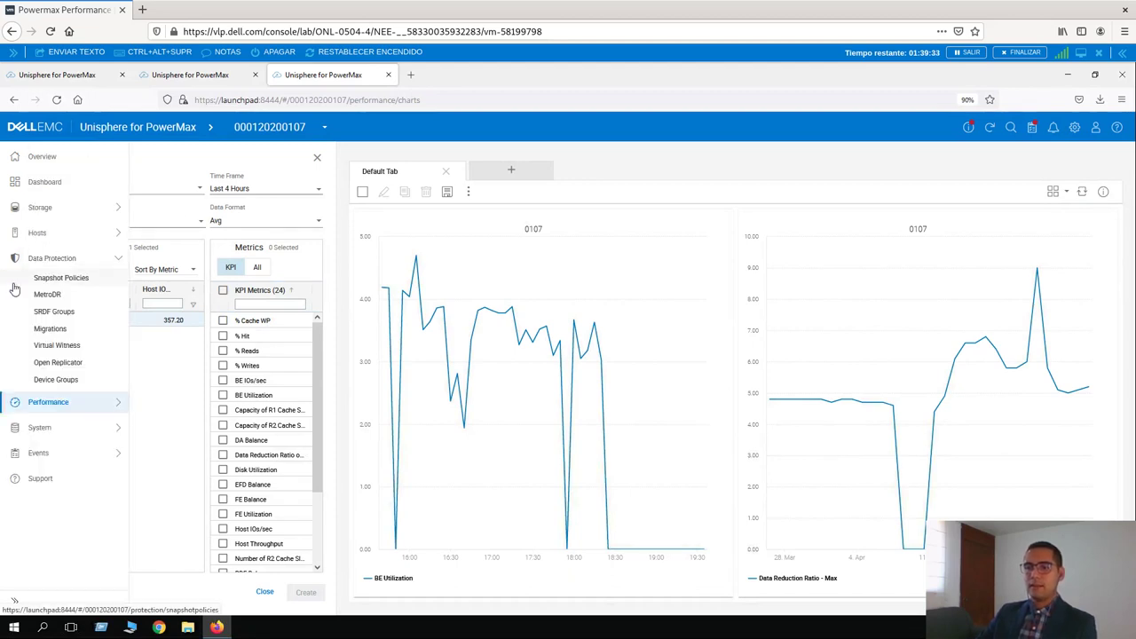
{"action": "left_click", "coordinate": [48, 403]}
{"action": "left_click", "coordinate": [48, 457]}
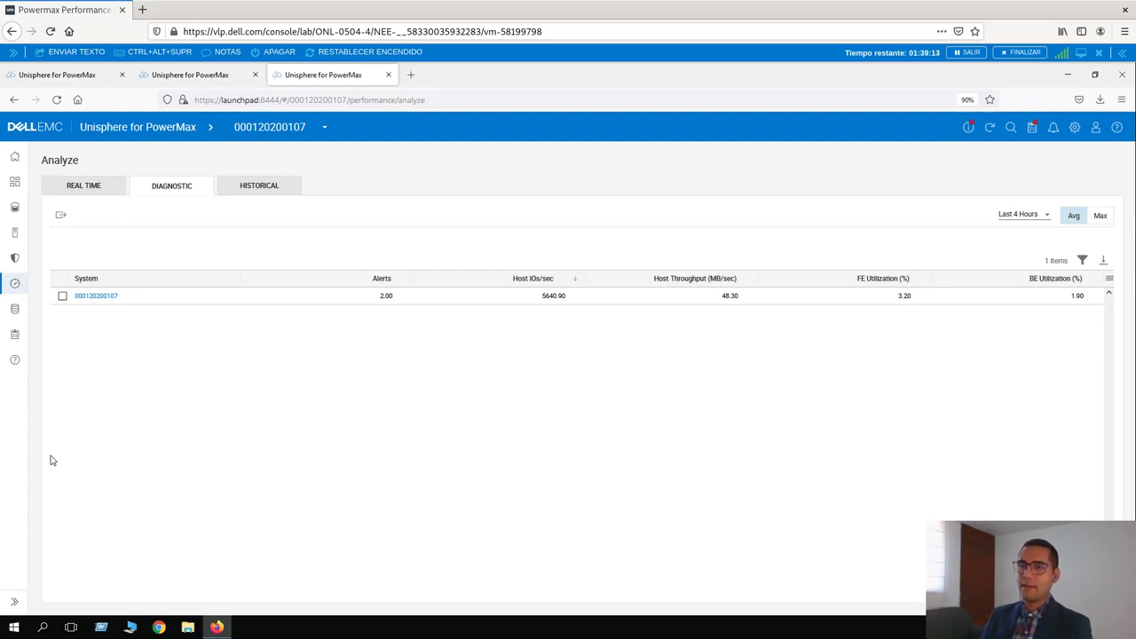
{"action": "left_click", "coordinate": [95, 300]}
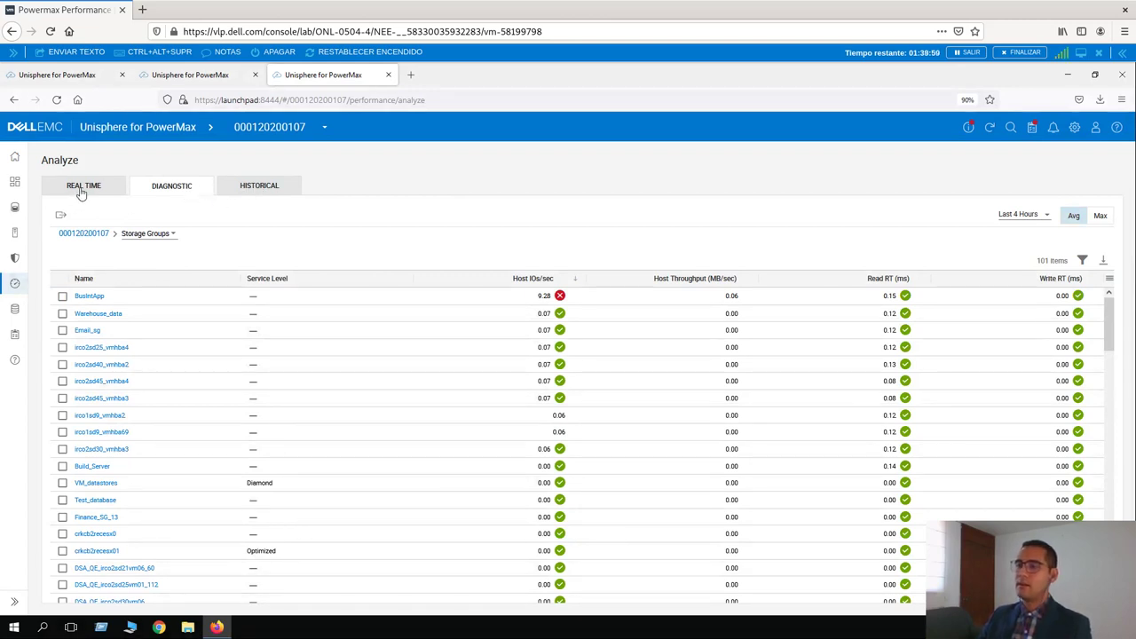
{"action": "left_click", "coordinate": [1074, 221]}
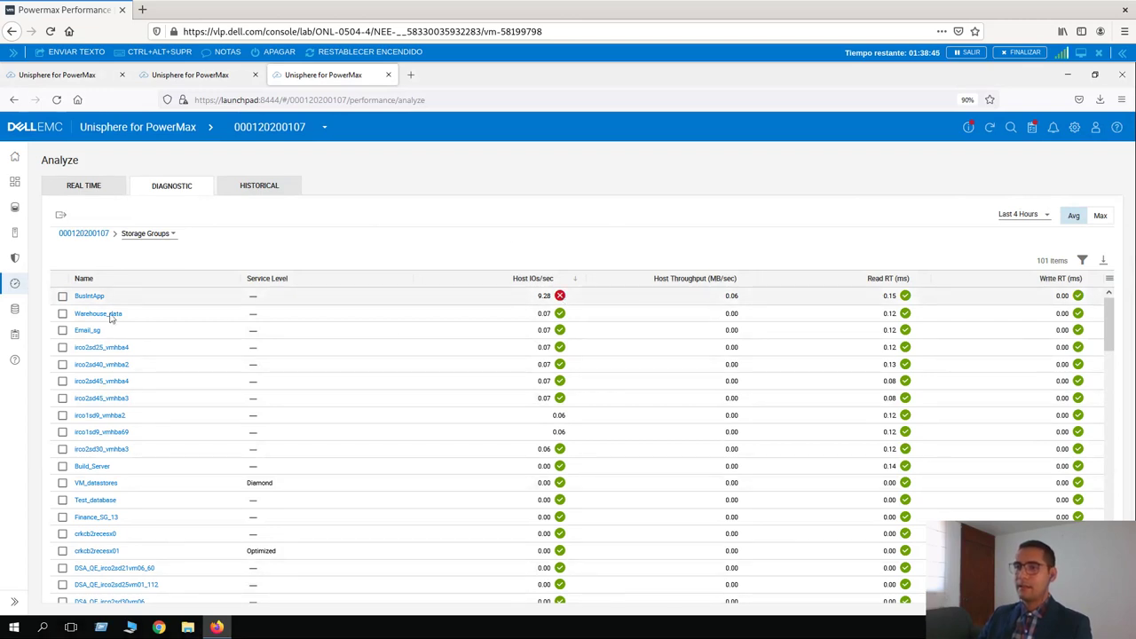
- Look over the object categories available for diagnostic analysis, and drill into the BusIntApp storage group down to its alerts
{"action": "left_click", "coordinate": [171, 238]}
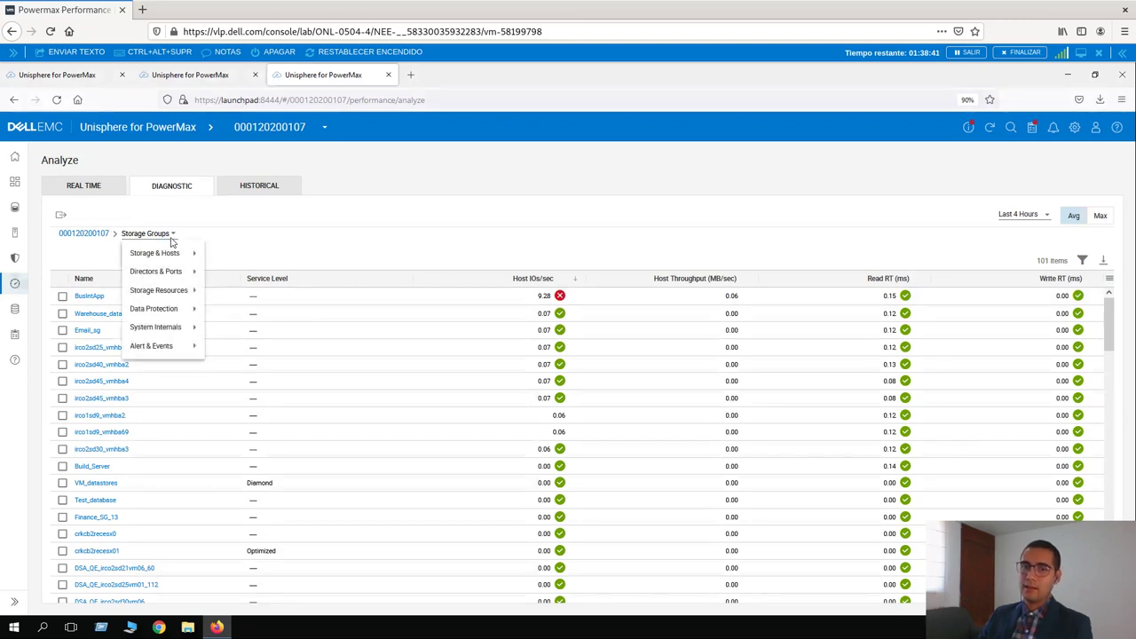
{"action": "mouse_move", "coordinate": [176, 254]}
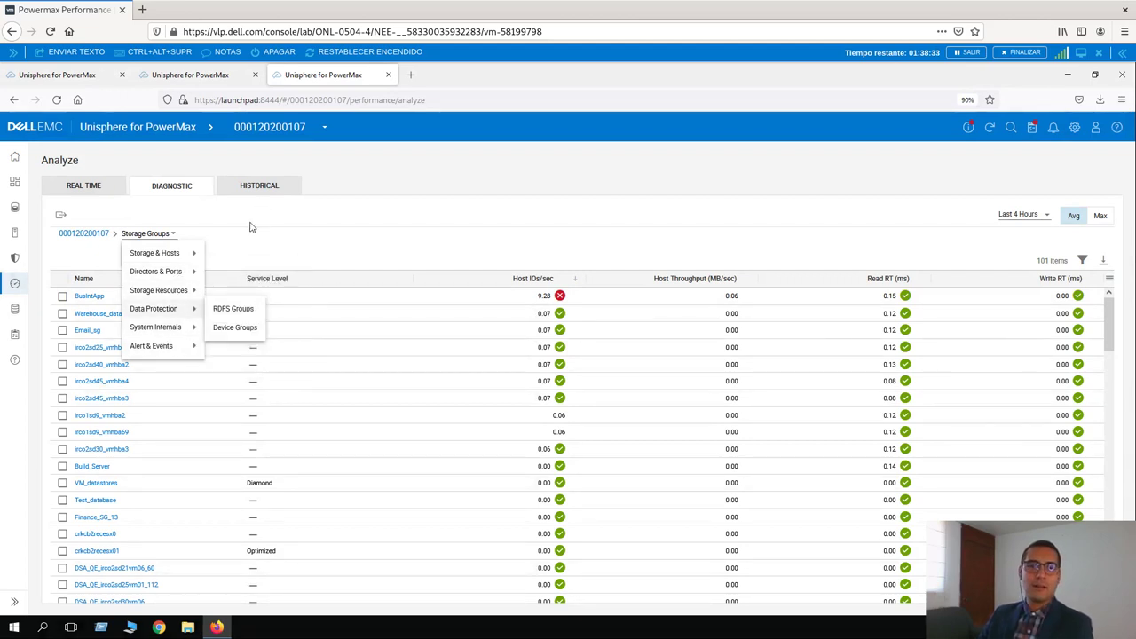
{"action": "left_click", "coordinate": [310, 246]}
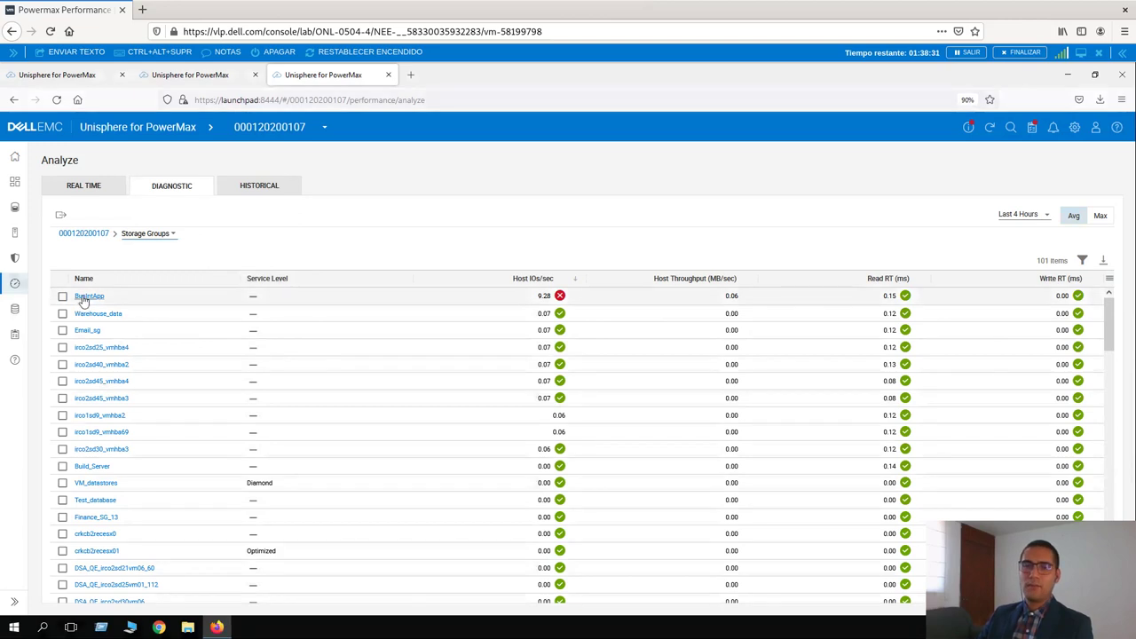
{"action": "left_click", "coordinate": [88, 297]}
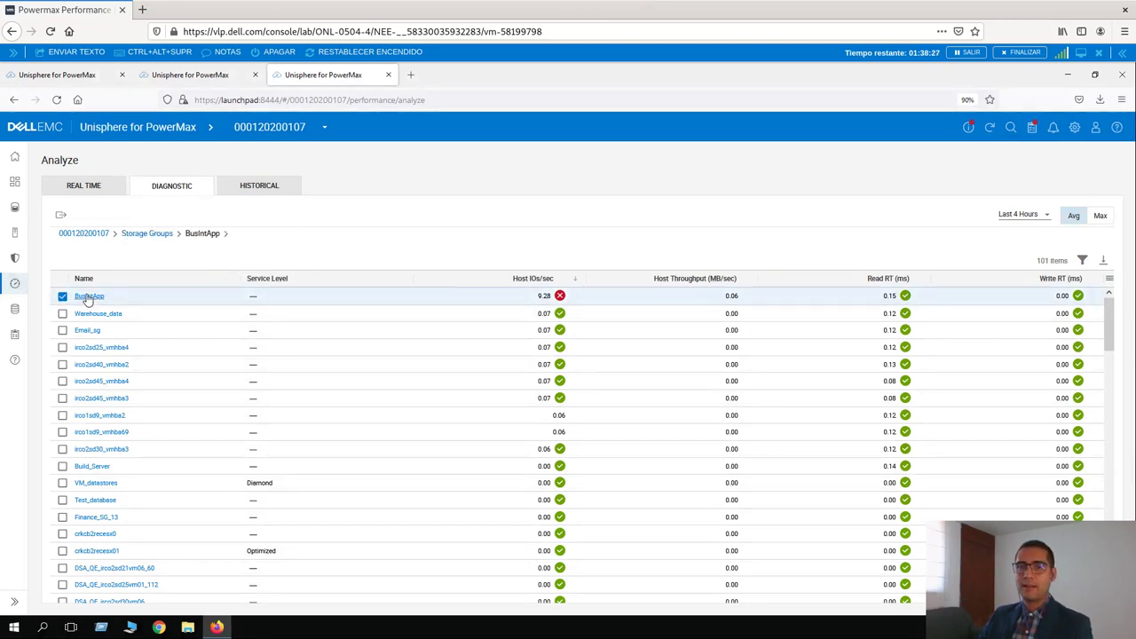
{"action": "left_click", "coordinate": [89, 296]}
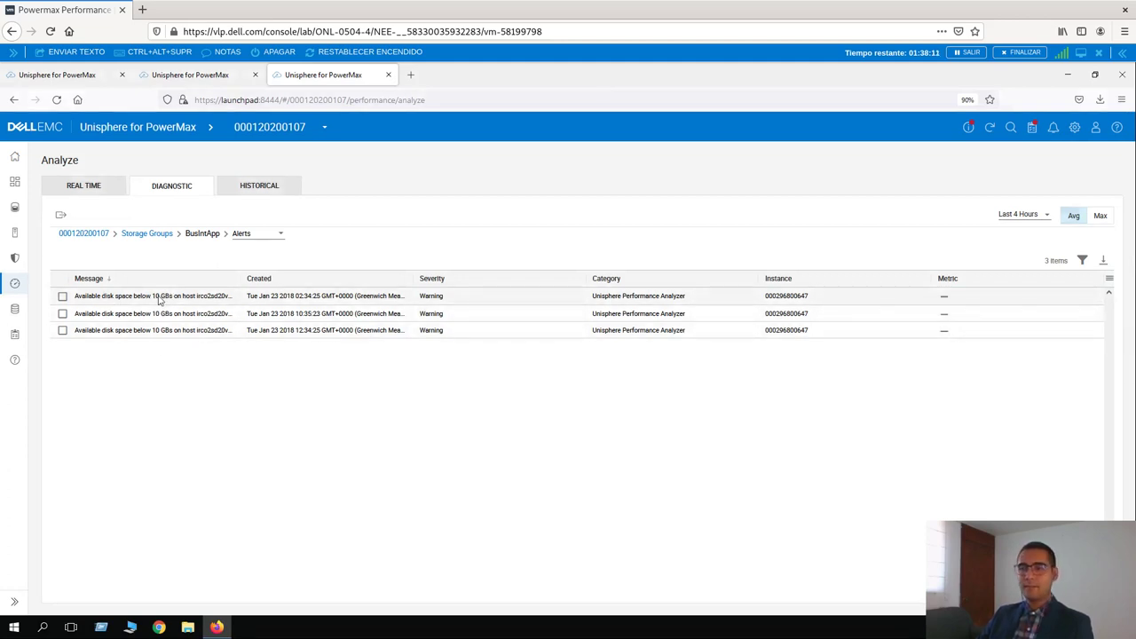
- Drill into the system's FE Directors in the real-time analysis and look over the Directors & Ports and Externals categories
{"action": "left_click", "coordinate": [74, 190]}
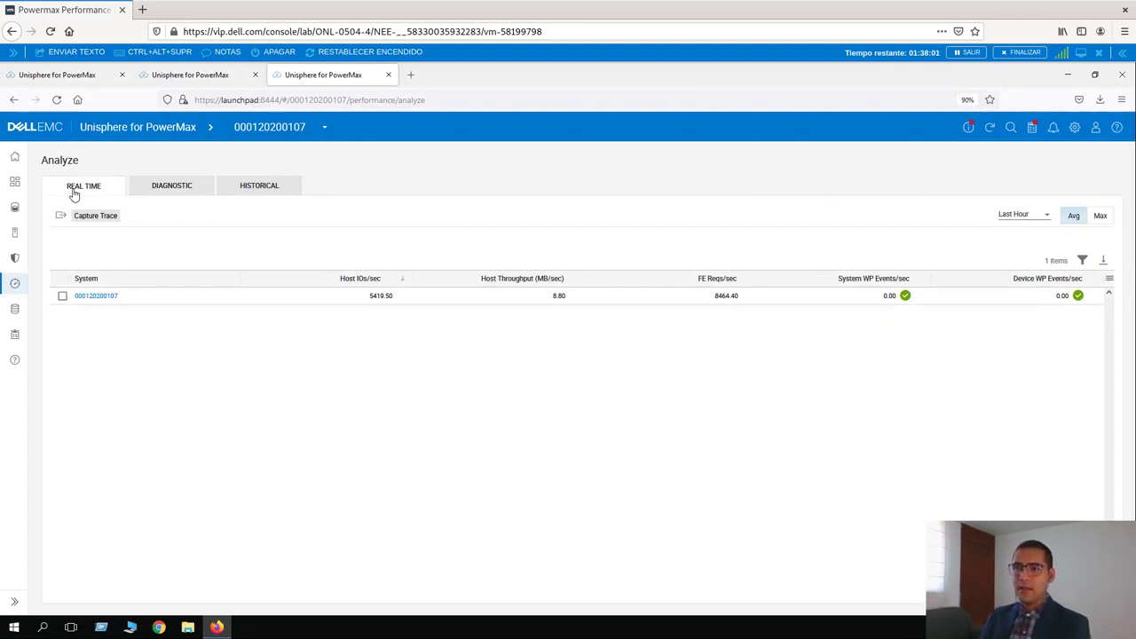
{"action": "left_click", "coordinate": [94, 299]}
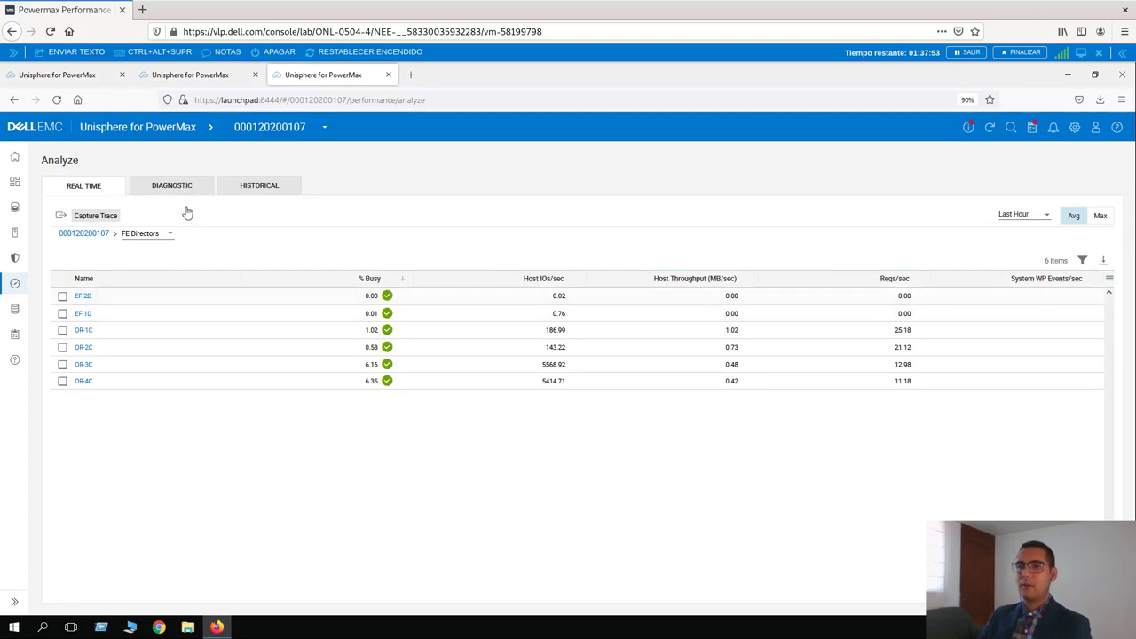
{"action": "left_click", "coordinate": [169, 239]}
{"action": "mouse_move", "coordinate": [172, 255]}
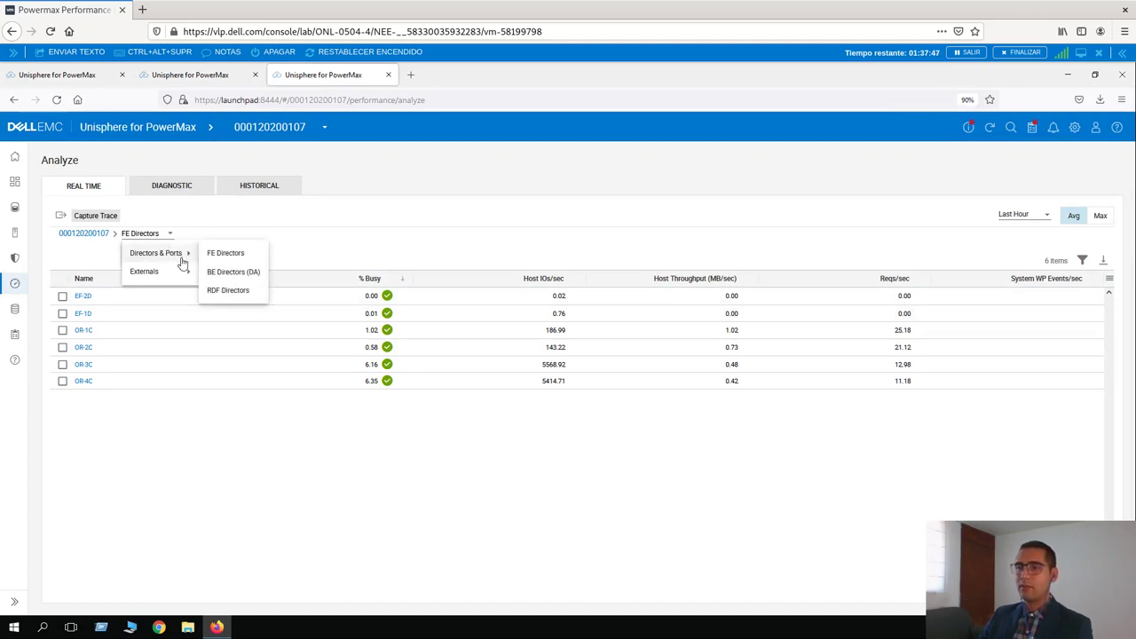
{"action": "mouse_move", "coordinate": [183, 276]}
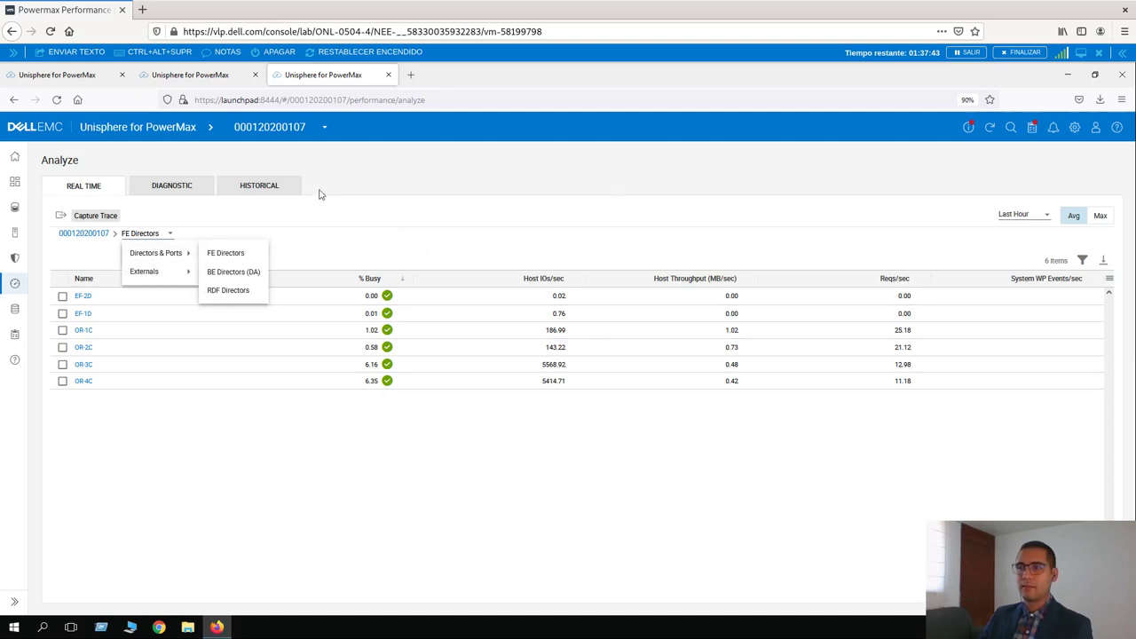
{"action": "left_click", "coordinate": [289, 188]}
- Drill into the system's storage groups in the historical analysis and look over its object category and time range choices
{"action": "left_click", "coordinate": [257, 186]}
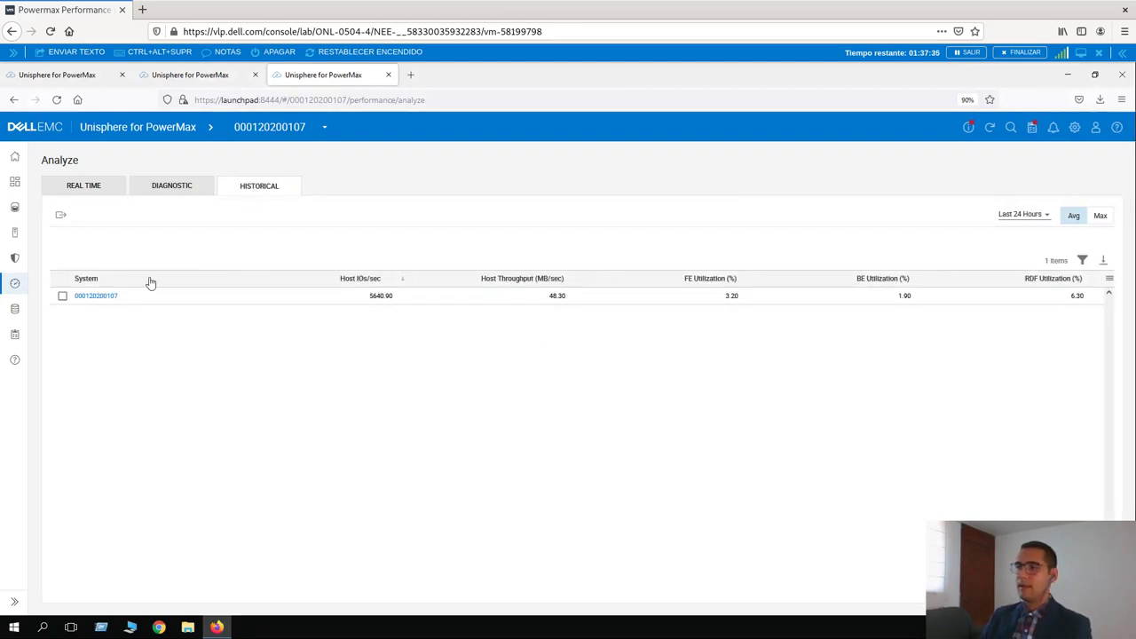
{"action": "left_click", "coordinate": [115, 298]}
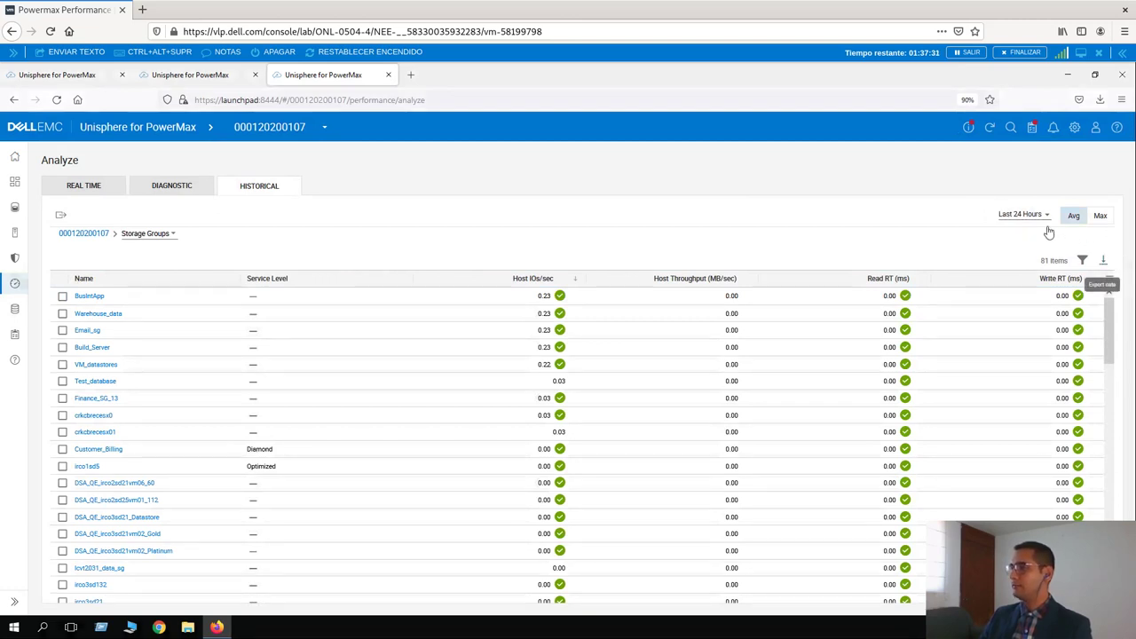
{"action": "left_click", "coordinate": [159, 236]}
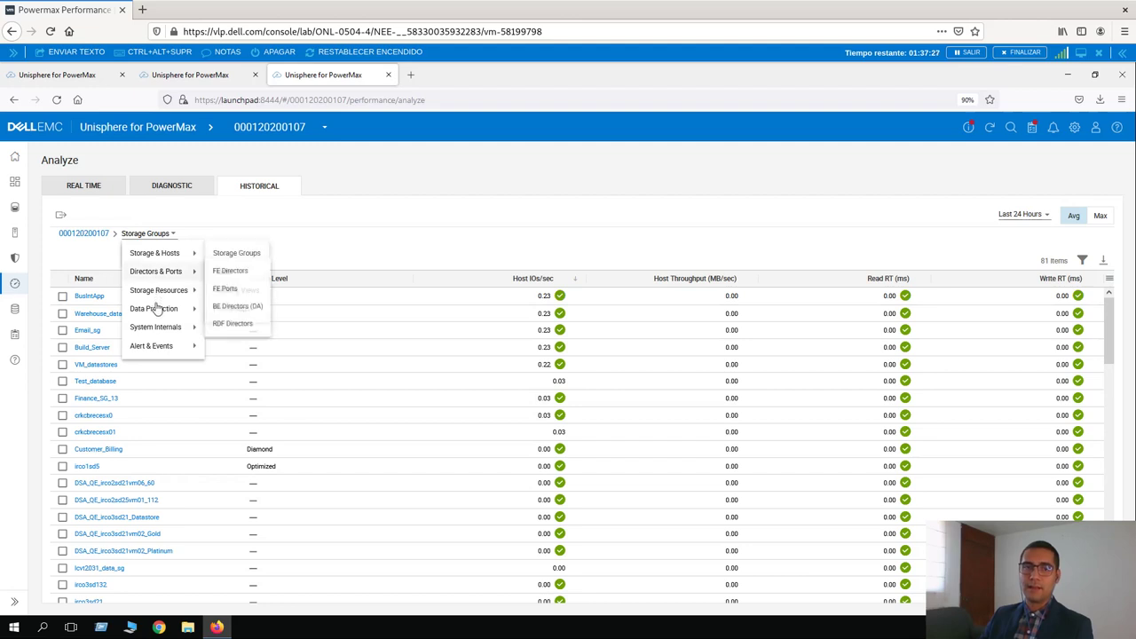
{"action": "mouse_move", "coordinate": [161, 256]}
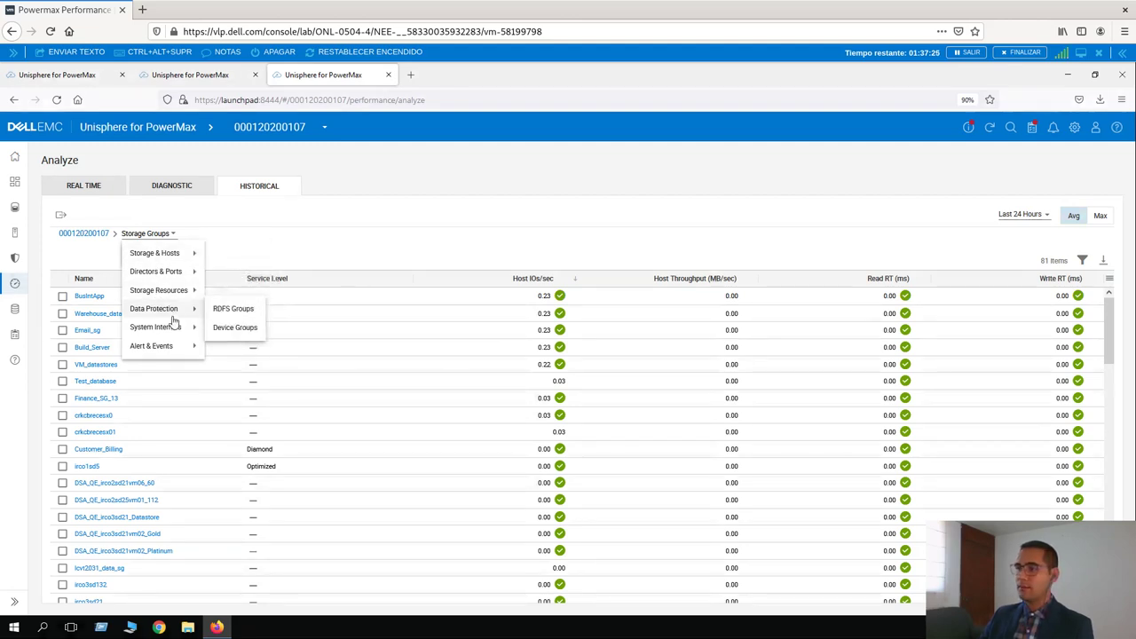
{"action": "left_click", "coordinate": [1083, 218]}
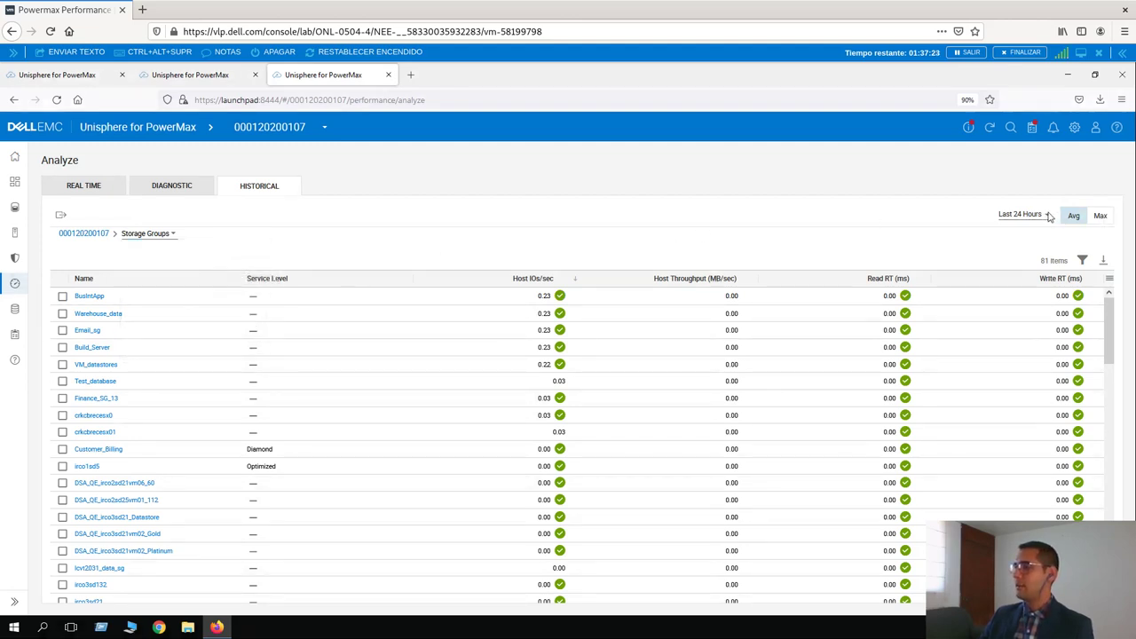
{"action": "left_click", "coordinate": [1047, 215]}
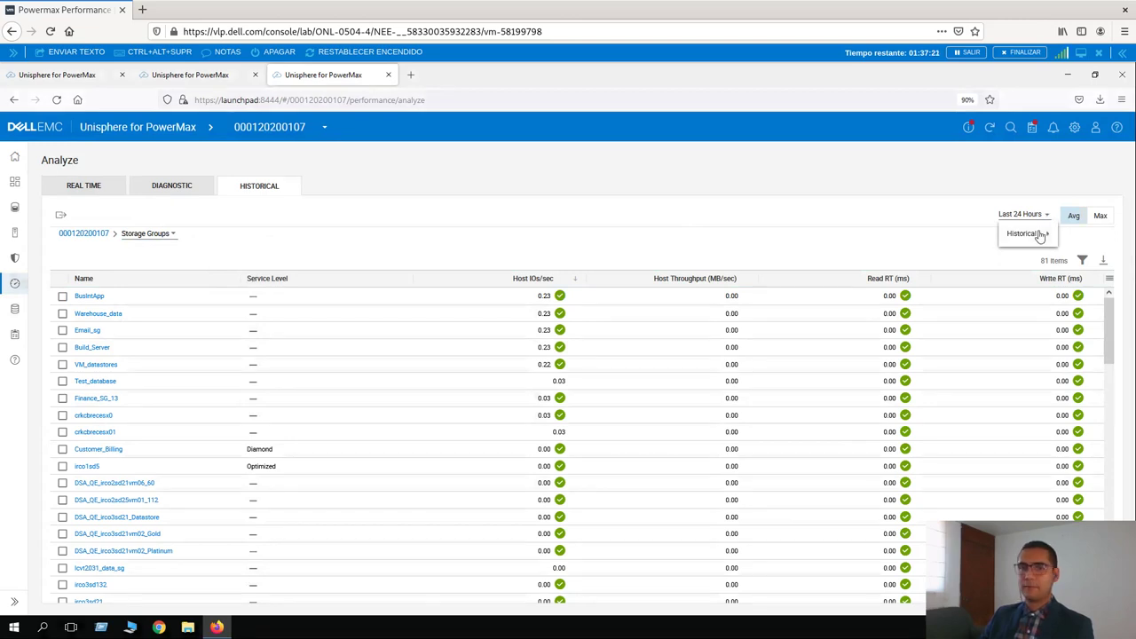
{"action": "mouse_move", "coordinate": [1037, 235]}
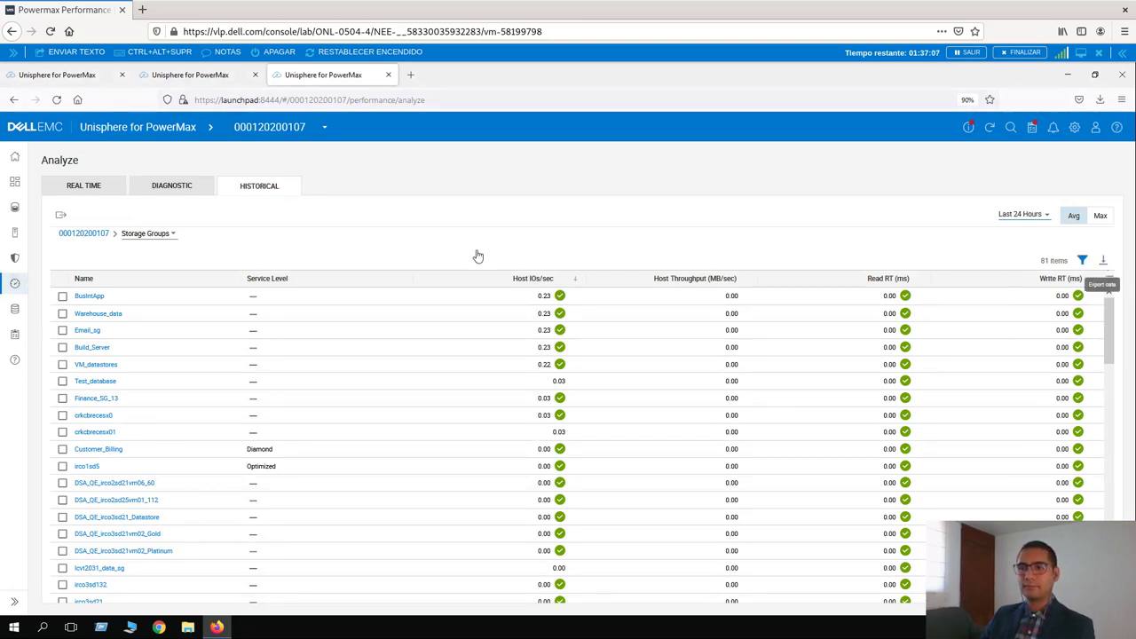
- Open the performance heatmap and examine the utilization color scale from its lowest to its highest level
{"action": "mouse_move", "coordinate": [15, 284]}
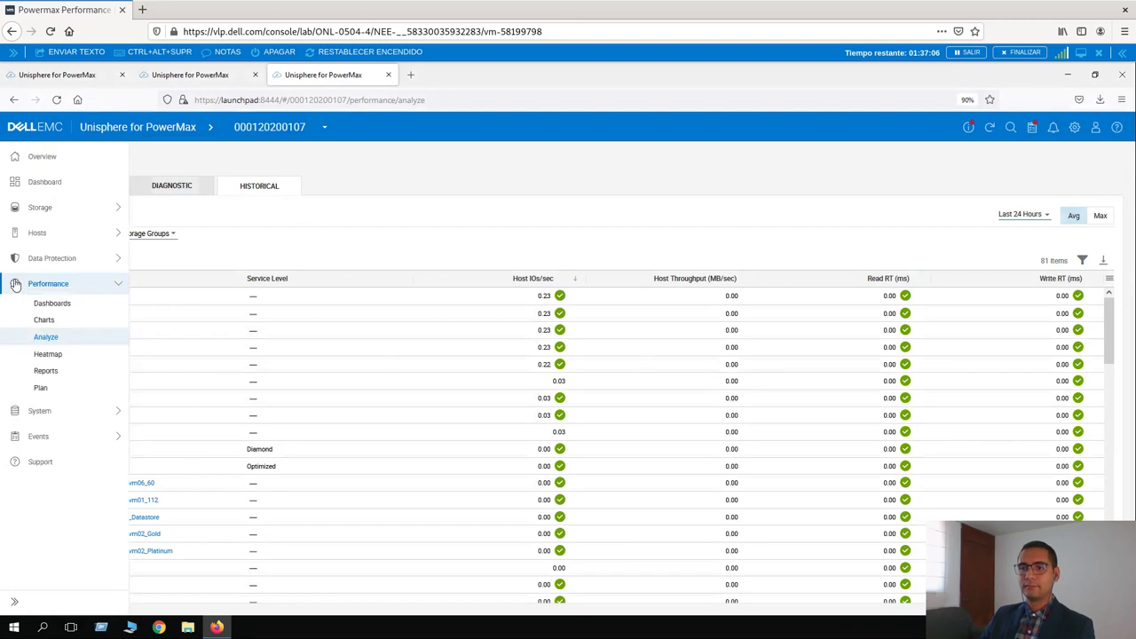
{"action": "left_click", "coordinate": [52, 354]}
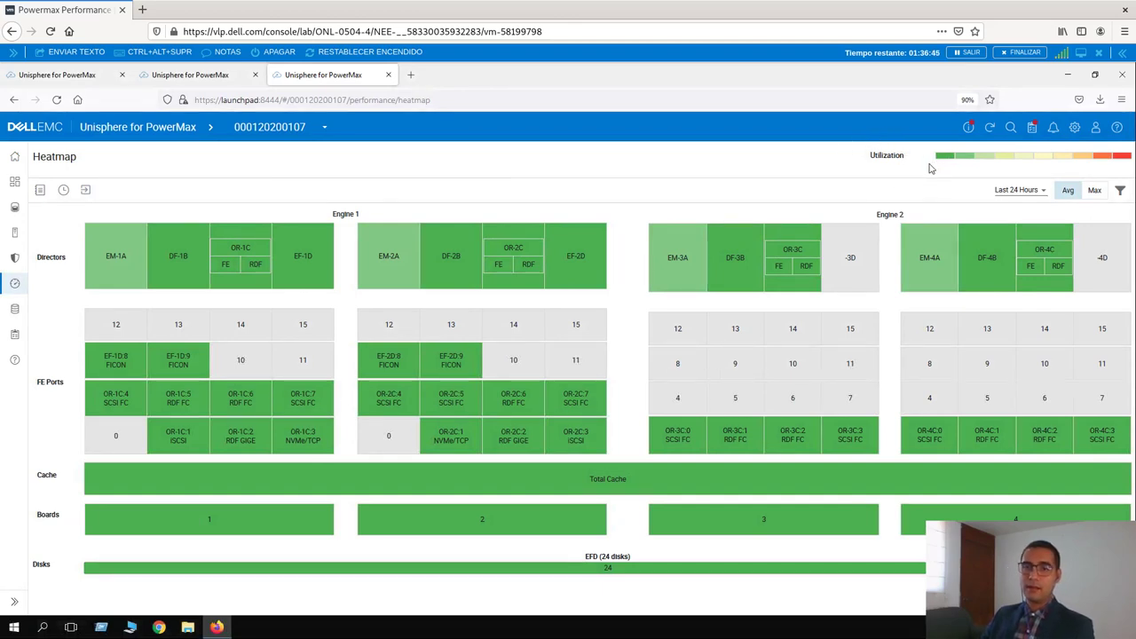
{"action": "mouse_move", "coordinate": [948, 162]}
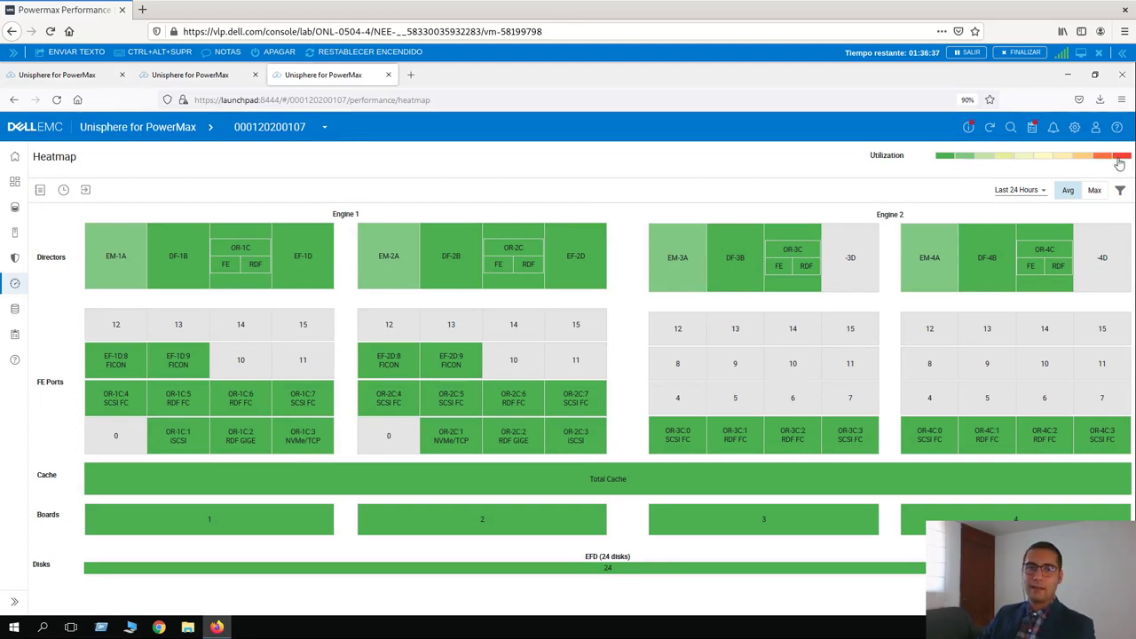
{"action": "mouse_move", "coordinate": [1120, 163]}
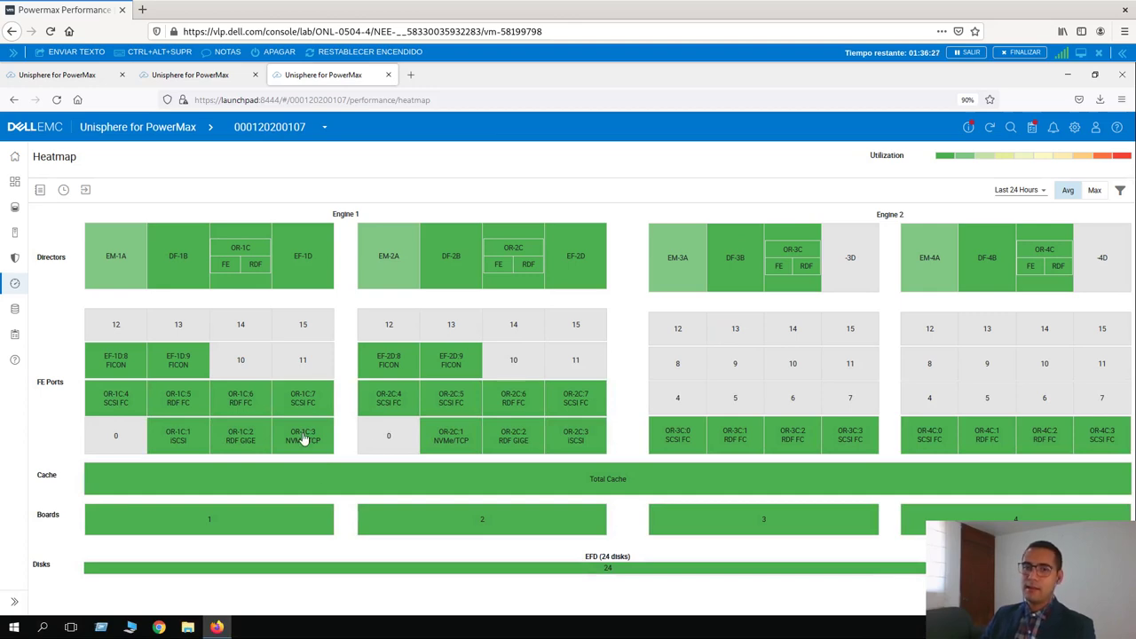
- Examine the heatmap metrics charts of FE port OR-1C:3 and close them
{"action": "mouse_move", "coordinate": [302, 438]}
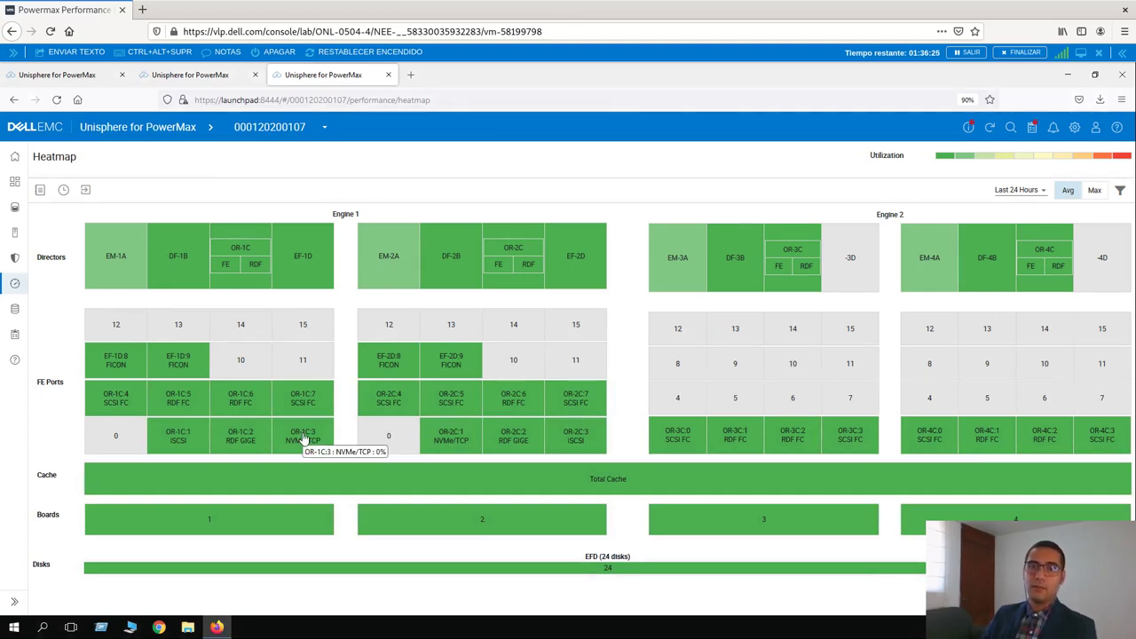
{"action": "left_click", "coordinate": [303, 438]}
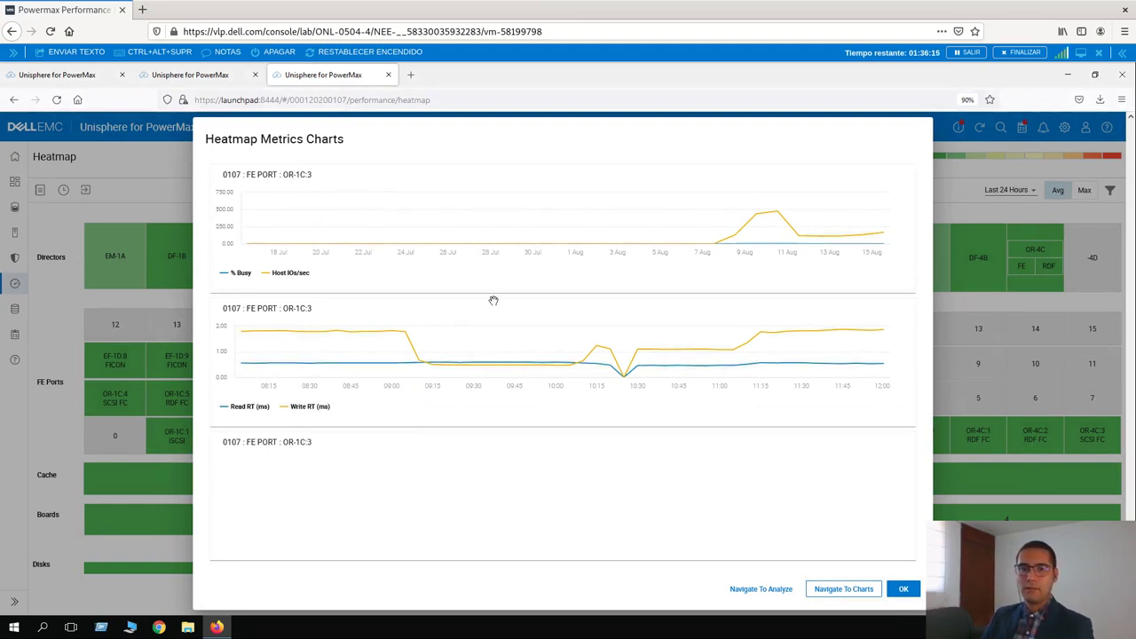
{"action": "left_click", "coordinate": [904, 590]}
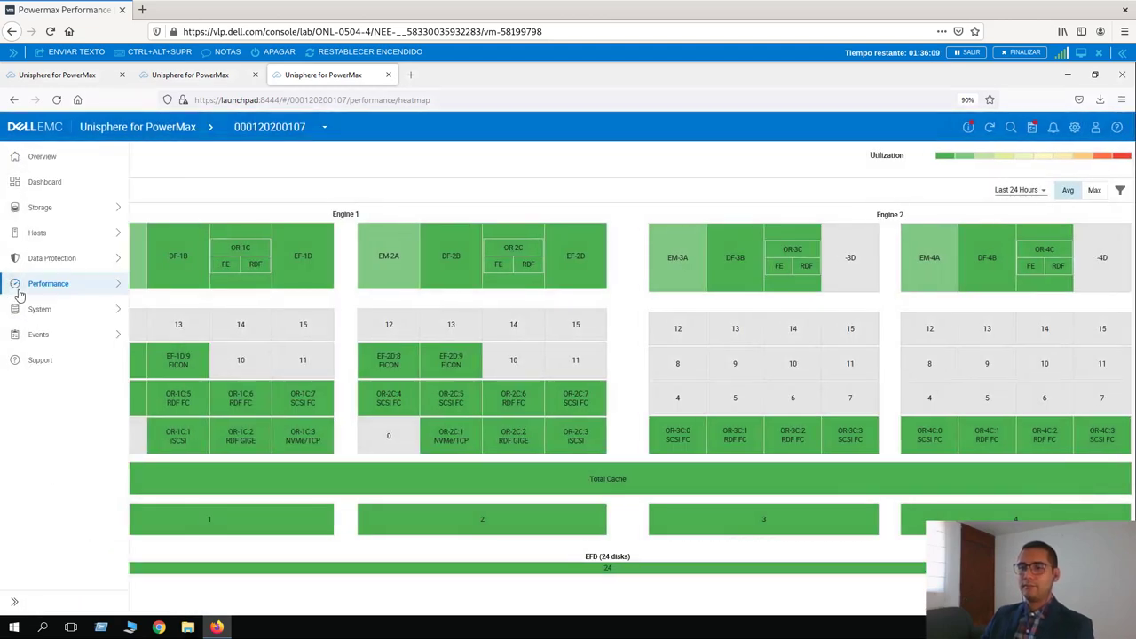
- Open the performance reports list and look over the existing reports, leaving none selected
{"action": "left_click", "coordinate": [18, 293]}
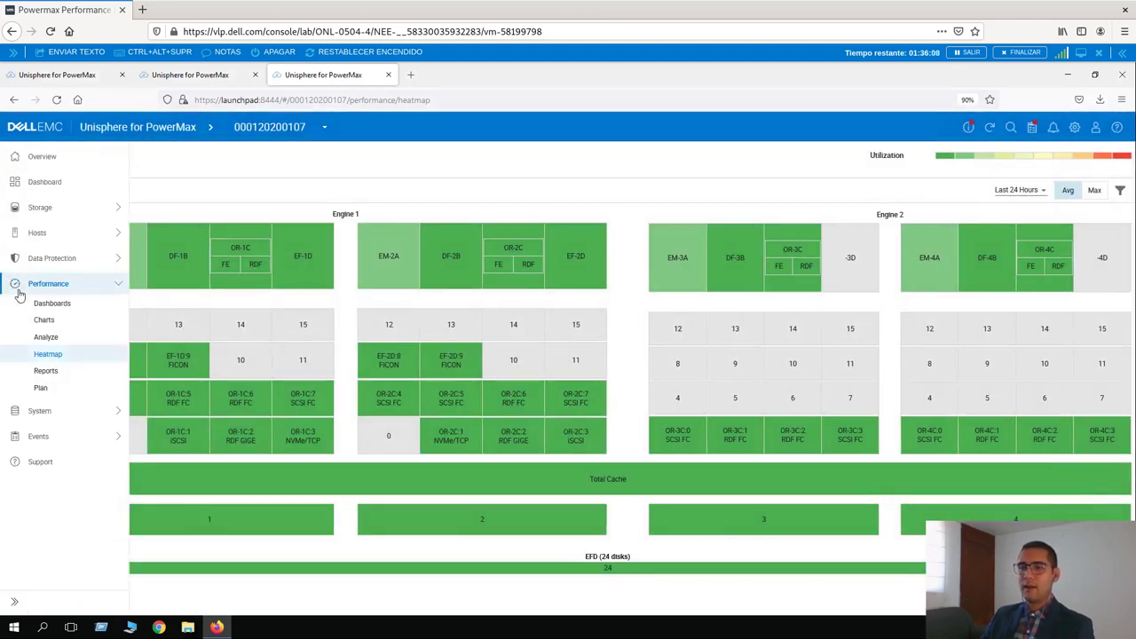
{"action": "left_click", "coordinate": [44, 375]}
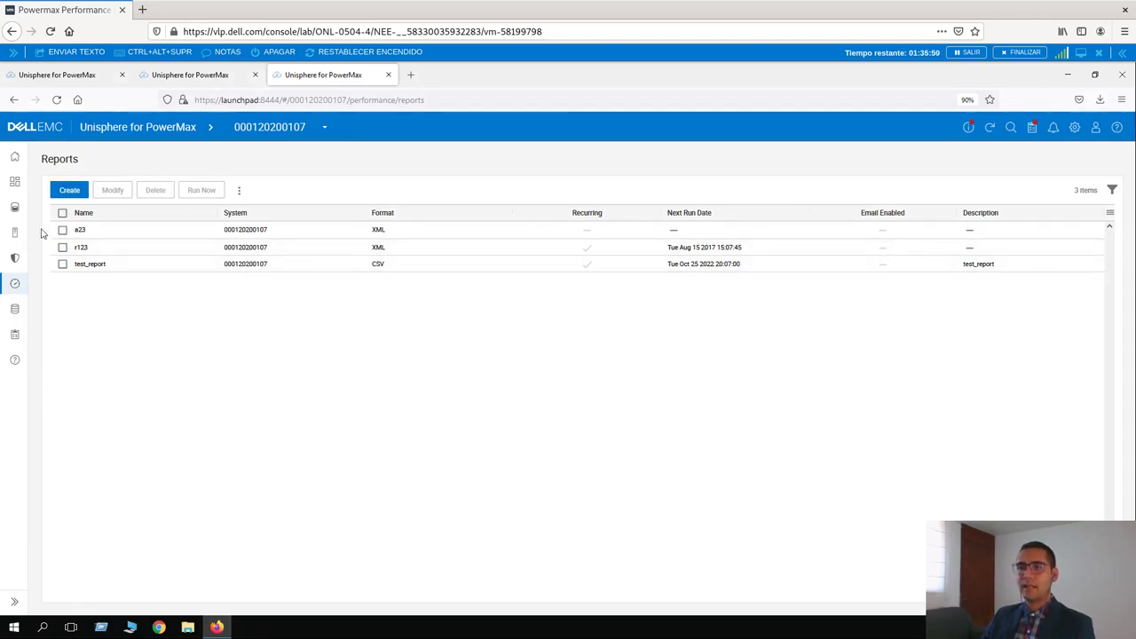
{"action": "left_click", "coordinate": [101, 230]}
{"action": "left_click", "coordinate": [112, 251]}
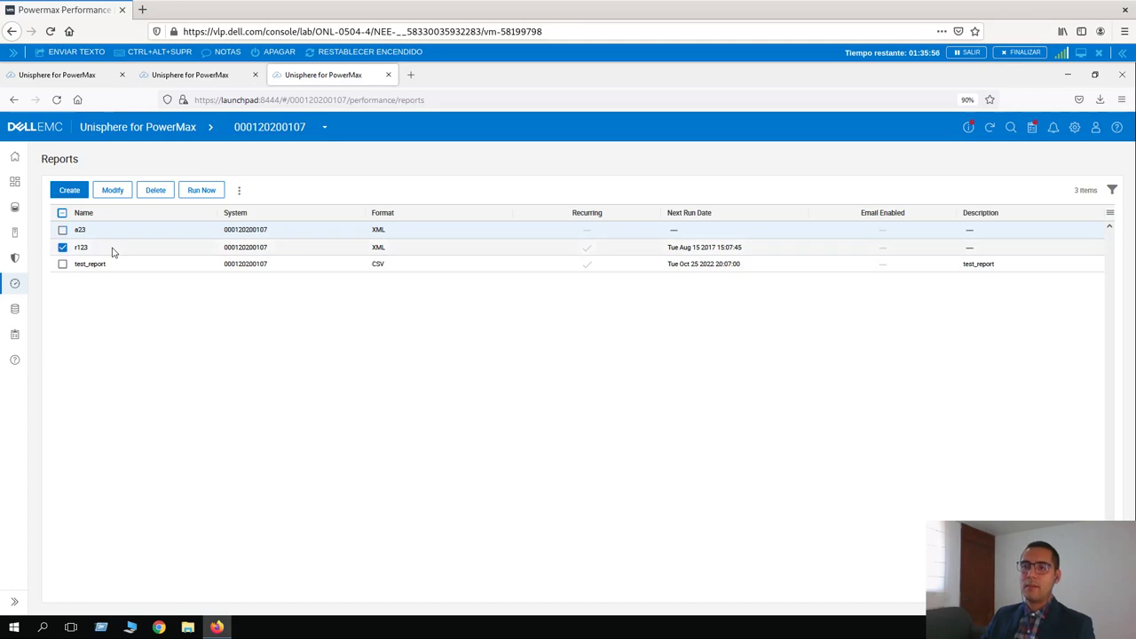
{"action": "left_click", "coordinate": [63, 248]}
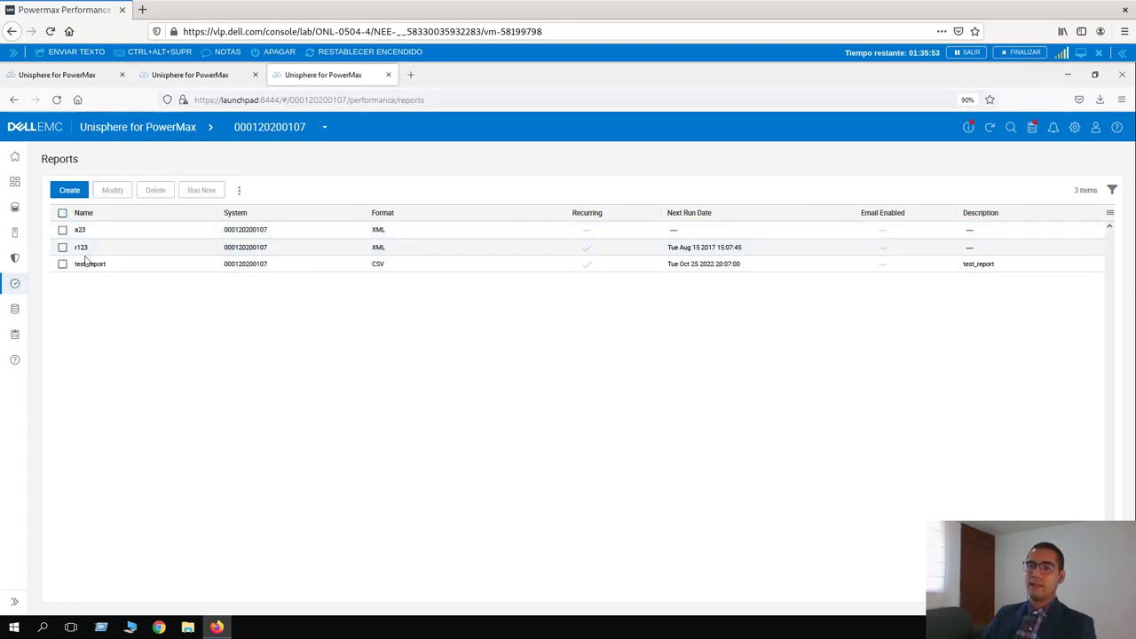
- Start a new report with test_report2 as both its name and its description
{"action": "left_click", "coordinate": [69, 191]}
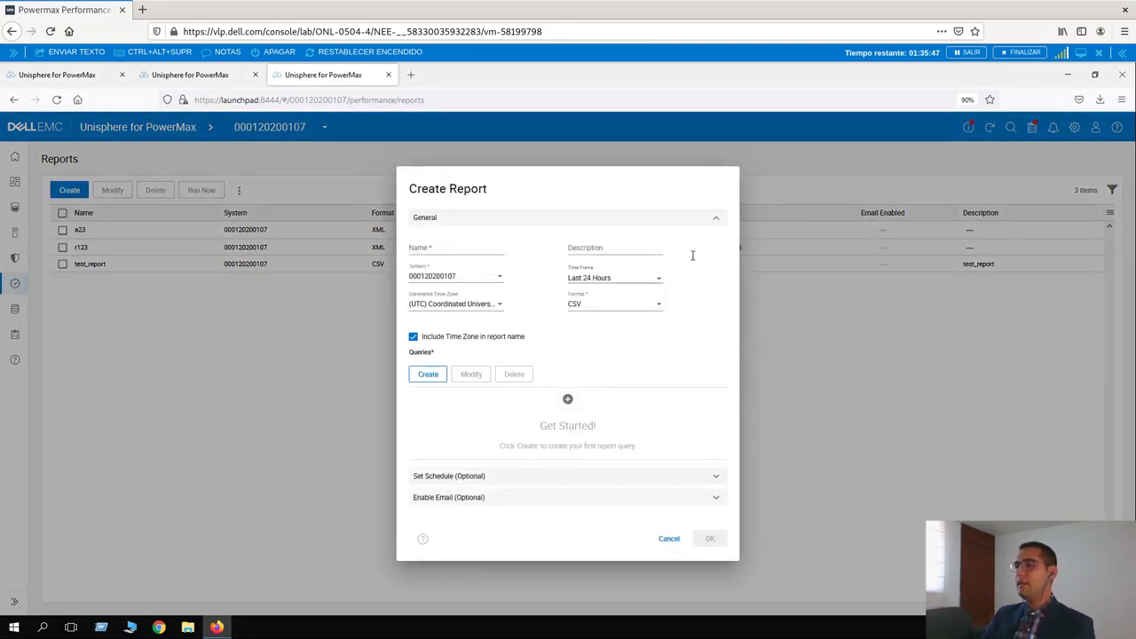
{"action": "left_click", "coordinate": [452, 244]}
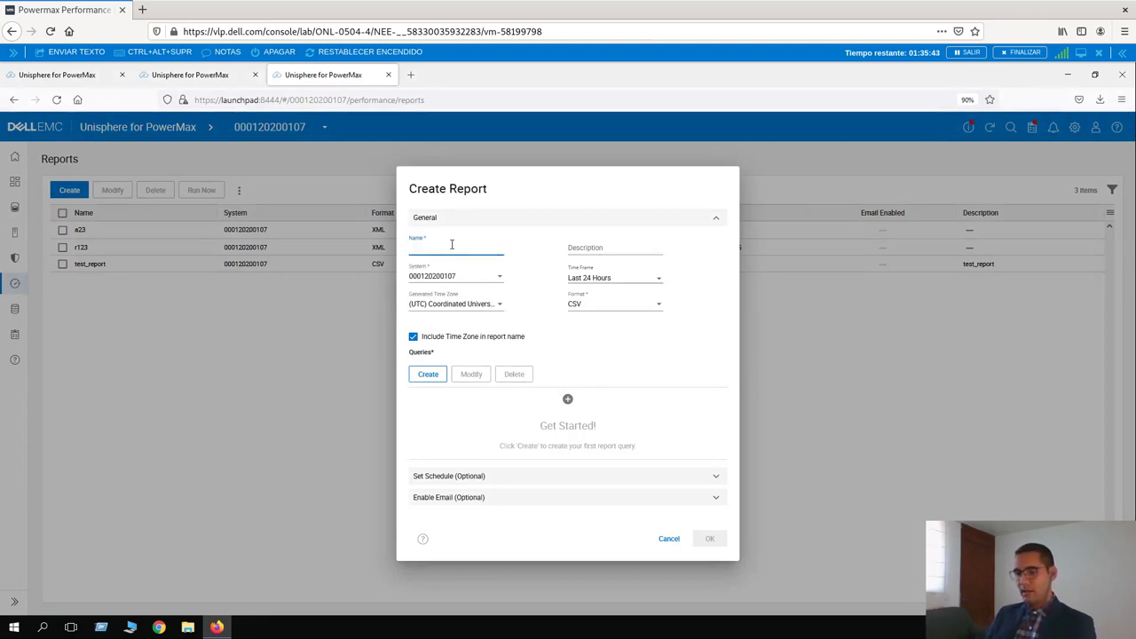
{"action": "type", "text": "test_report2"}
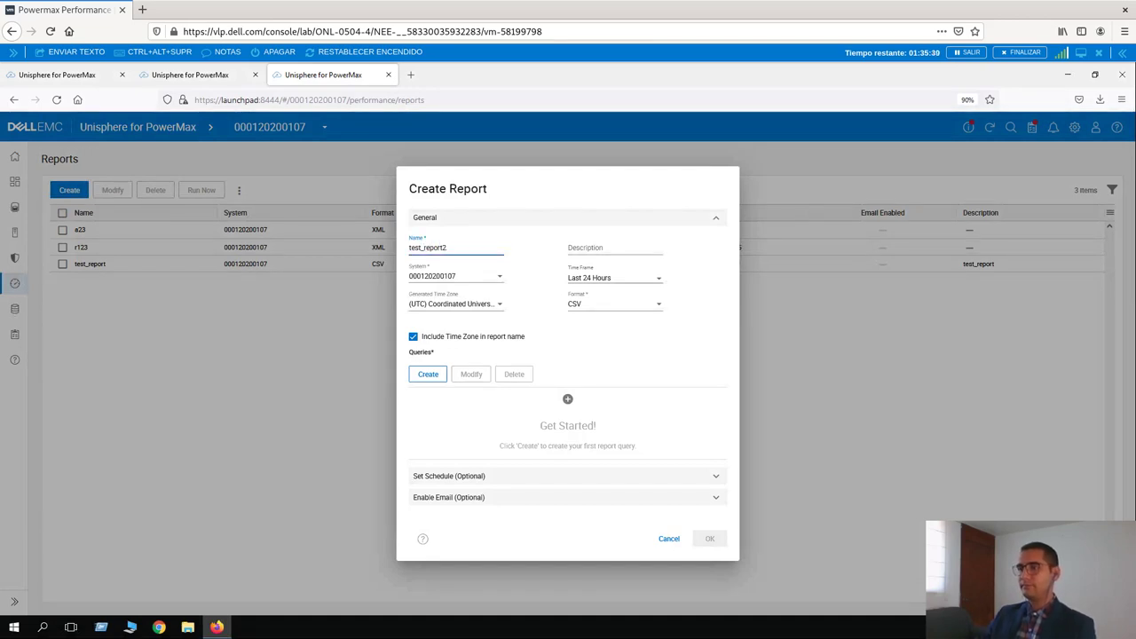
{"action": "left_click", "coordinate": [582, 247]}
{"action": "type", "text": "test_report2"}
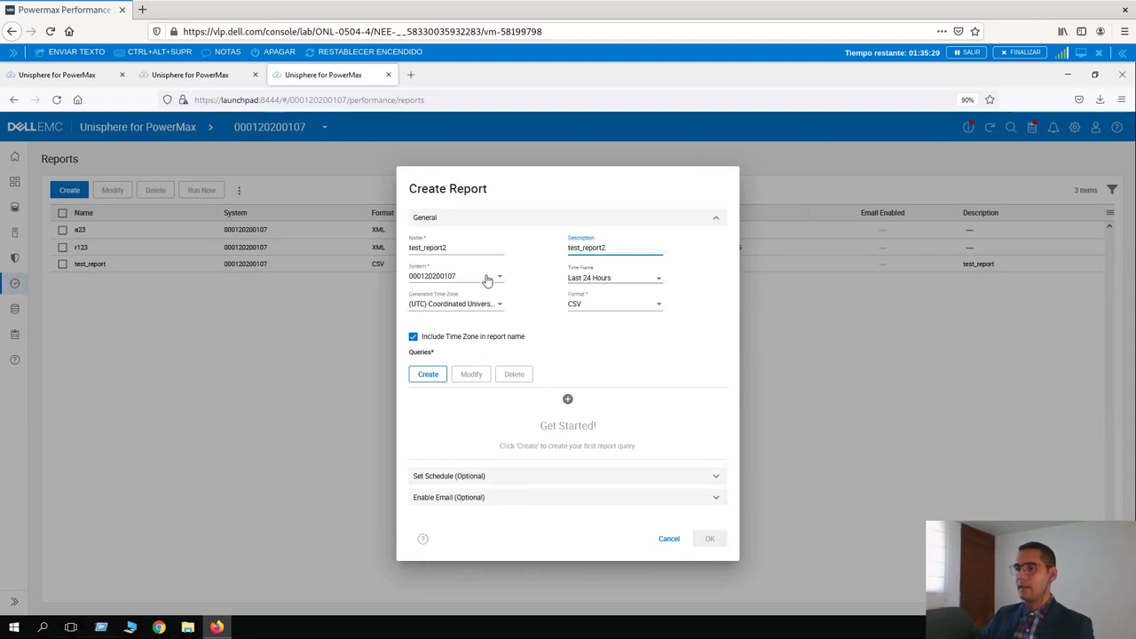
- Look over the report's time frame and format choices, keeping Last 24 Hours and CSV
{"action": "left_click", "coordinate": [647, 280]}
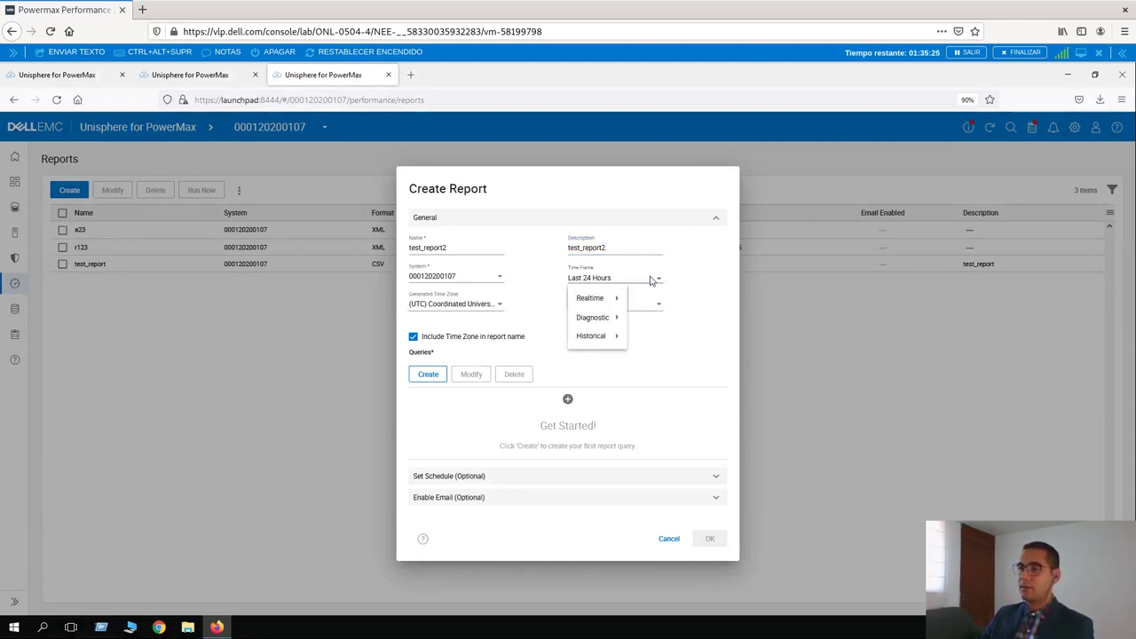
{"action": "mouse_move", "coordinate": [596, 318]}
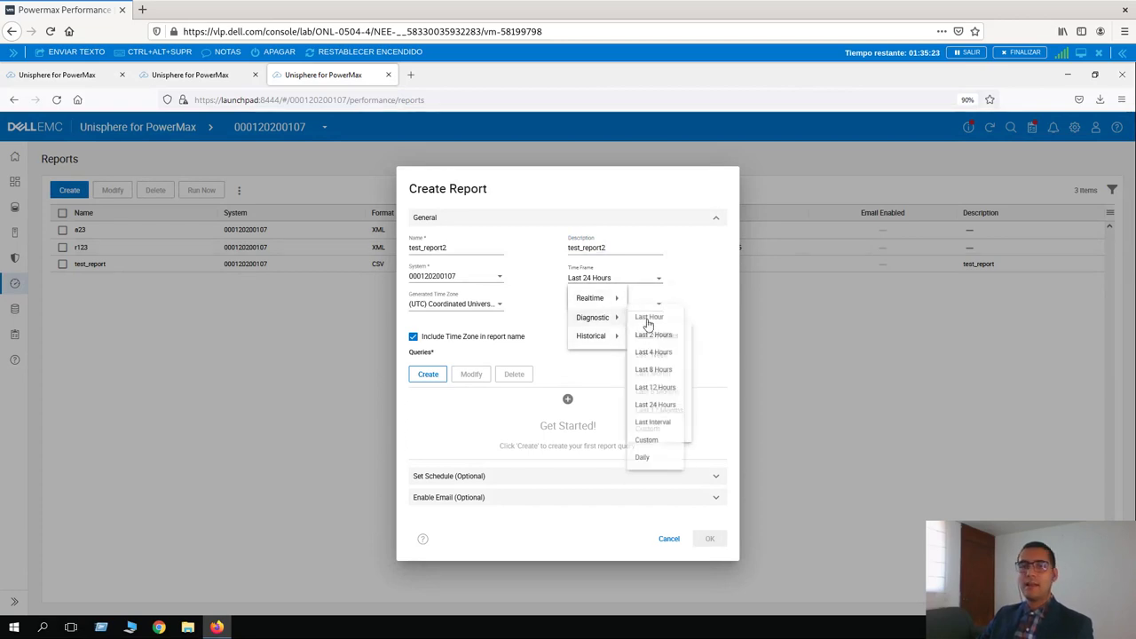
{"action": "left_click", "coordinate": [707, 266]}
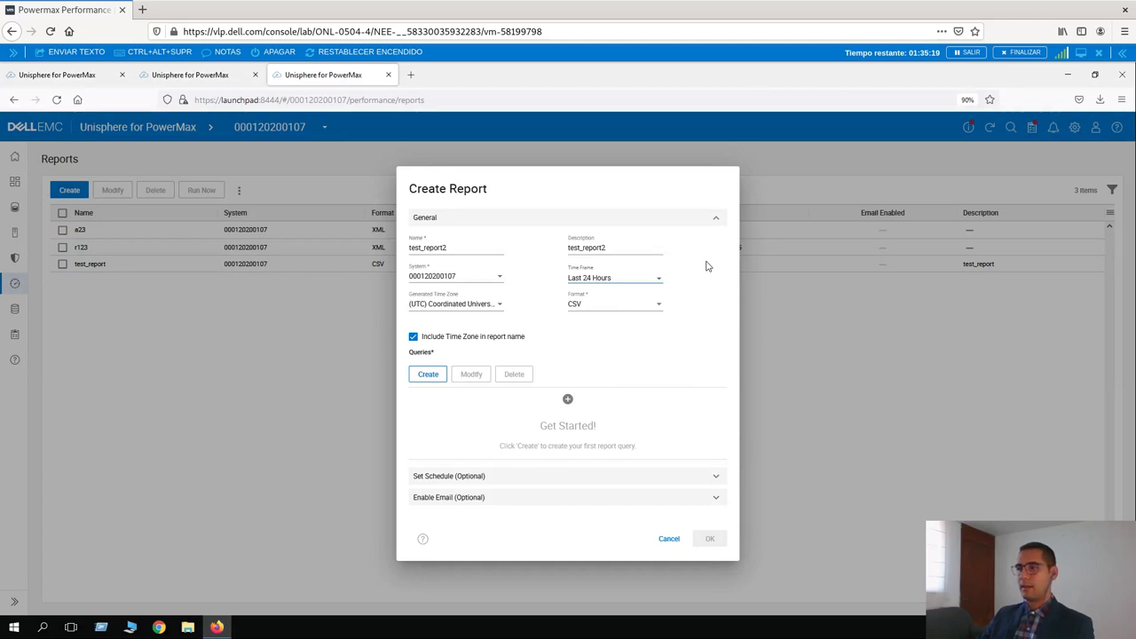
{"action": "left_click", "coordinate": [578, 311]}
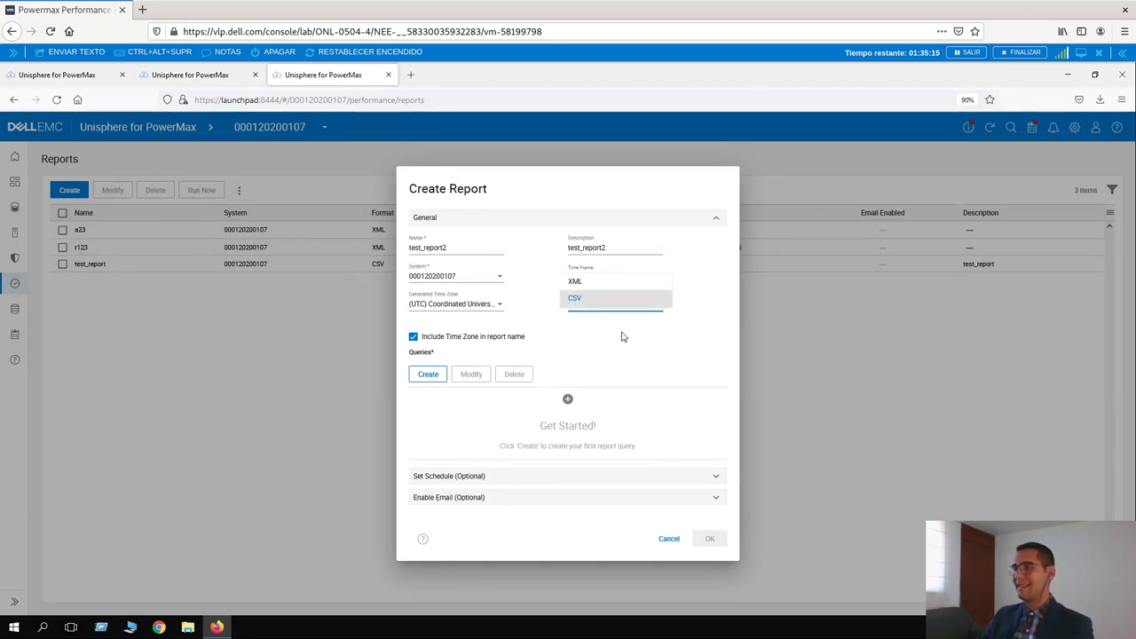
{"action": "left_click", "coordinate": [621, 333]}
- Create a query for the report with test_query2 as its name and description, and continue to its category and instances
{"action": "left_click", "coordinate": [427, 375]}
{"action": "left_click", "coordinate": [428, 374]}
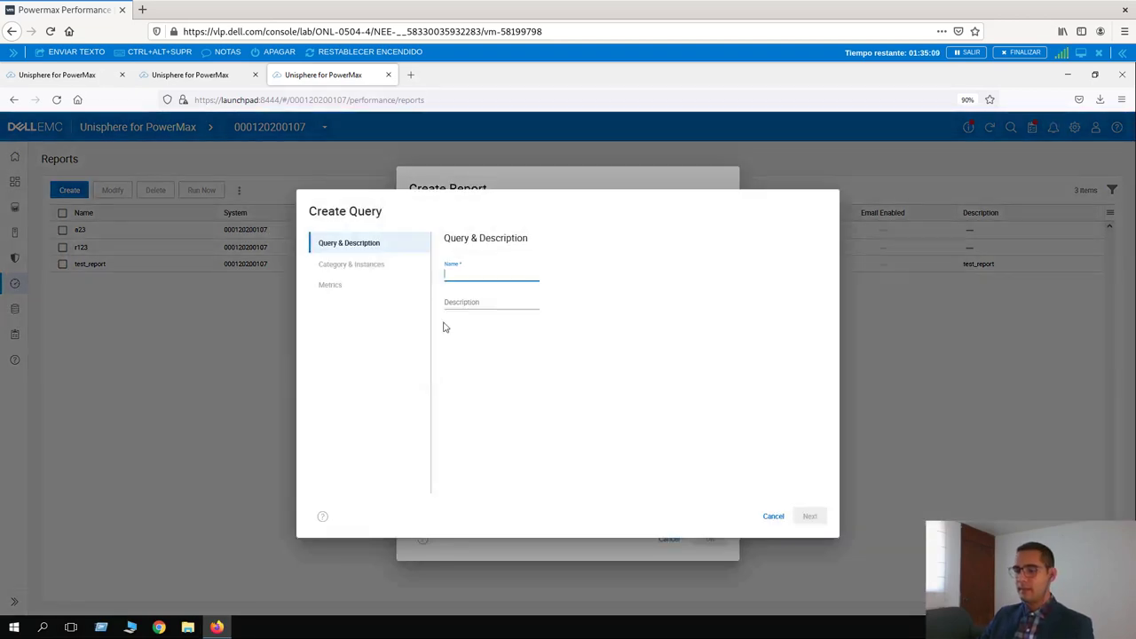
{"action": "type", "text": "test_query2"}
{"action": "key", "text": "Tab"}
{"action": "type", "text": "tes"}
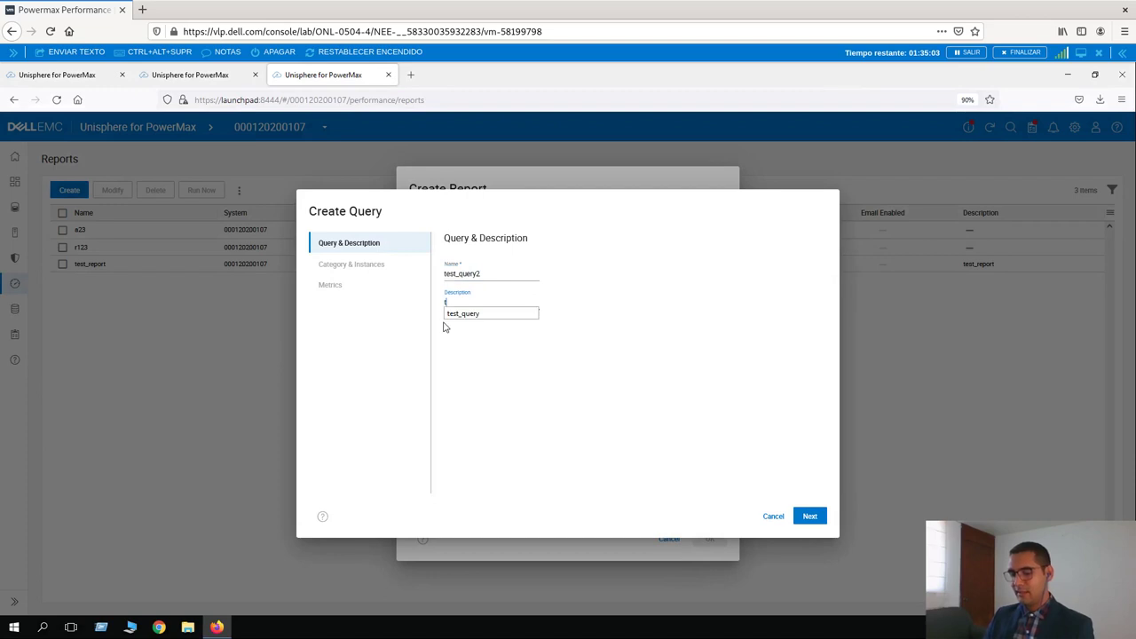
{"action": "type", "text": "t_qu"}
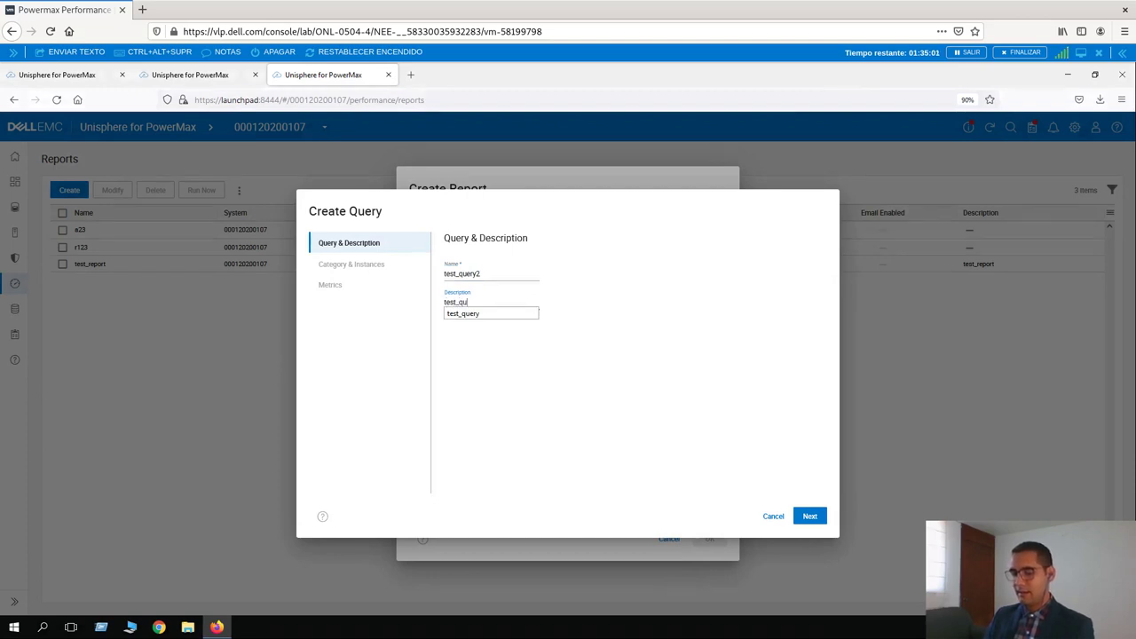
{"action": "type", "text": "ery2"}
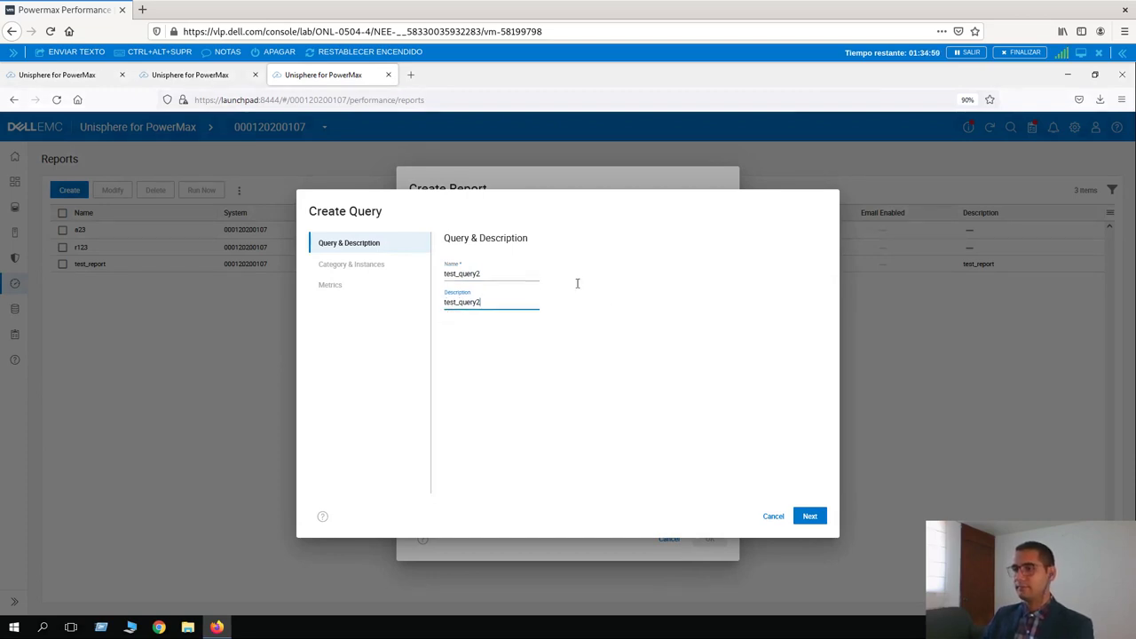
{"action": "left_click", "coordinate": [805, 517]}
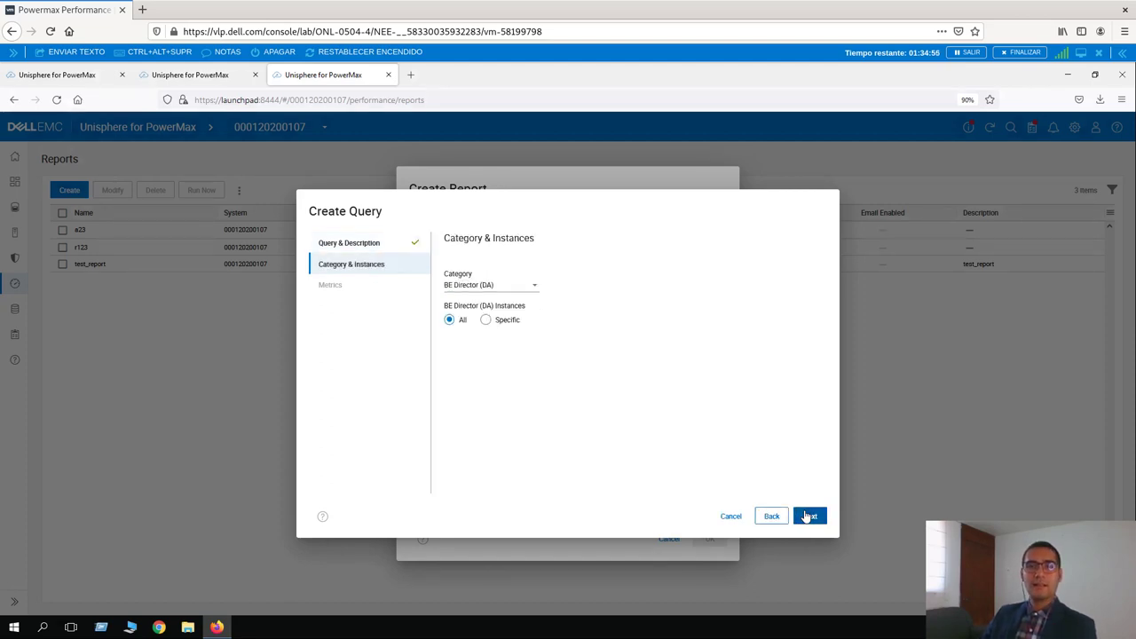
- Set the query's category to FE Director, keep all instances, and continue to the metrics
{"action": "left_click", "coordinate": [537, 289]}
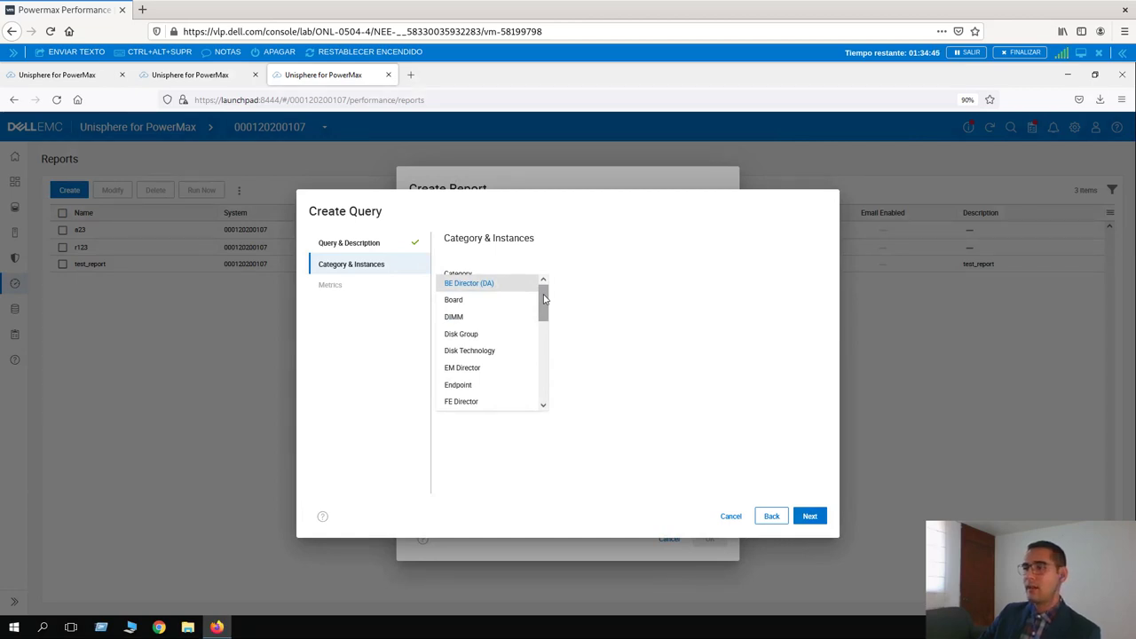
{"action": "left_click_drag", "start_coordinate": [544, 299], "coordinate": [574, 248]}
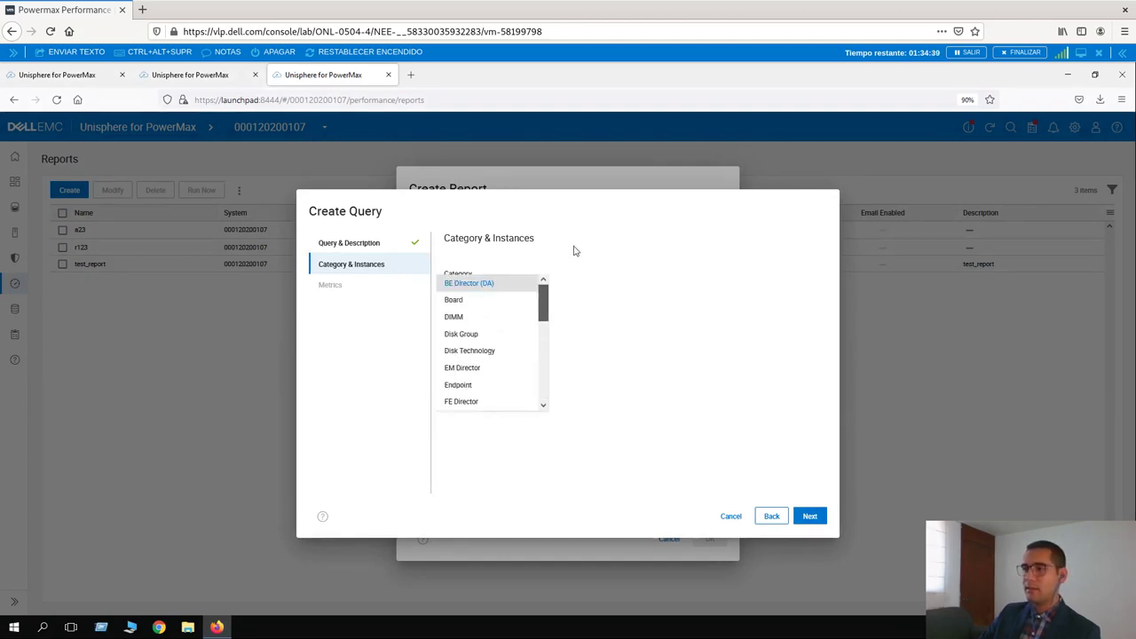
{"action": "left_click", "coordinate": [461, 402]}
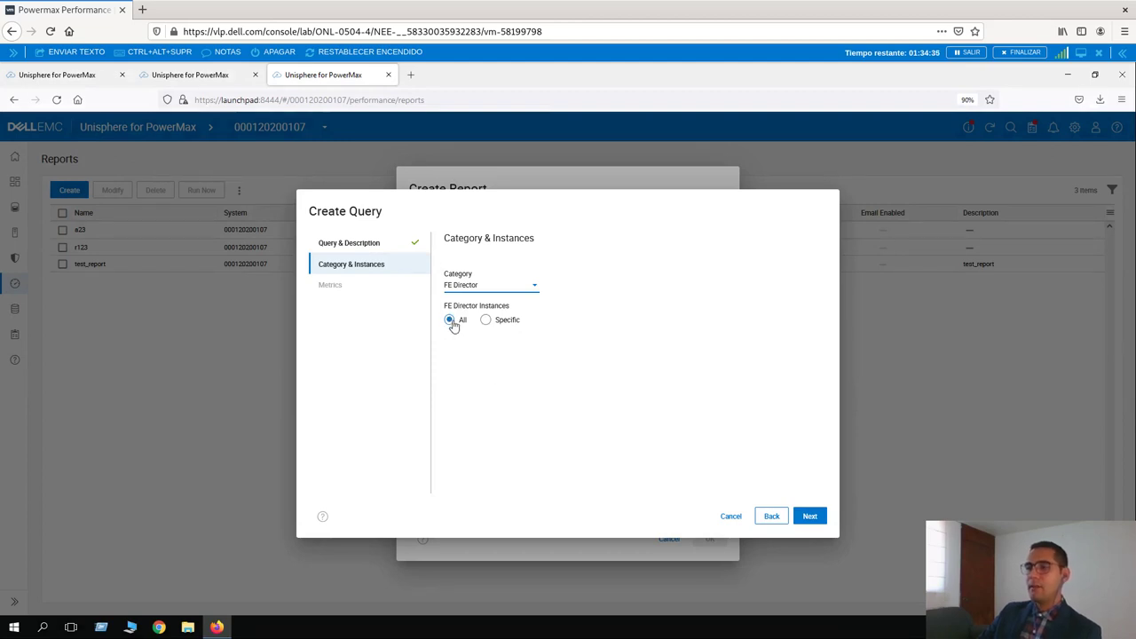
{"action": "left_click", "coordinate": [811, 515]}
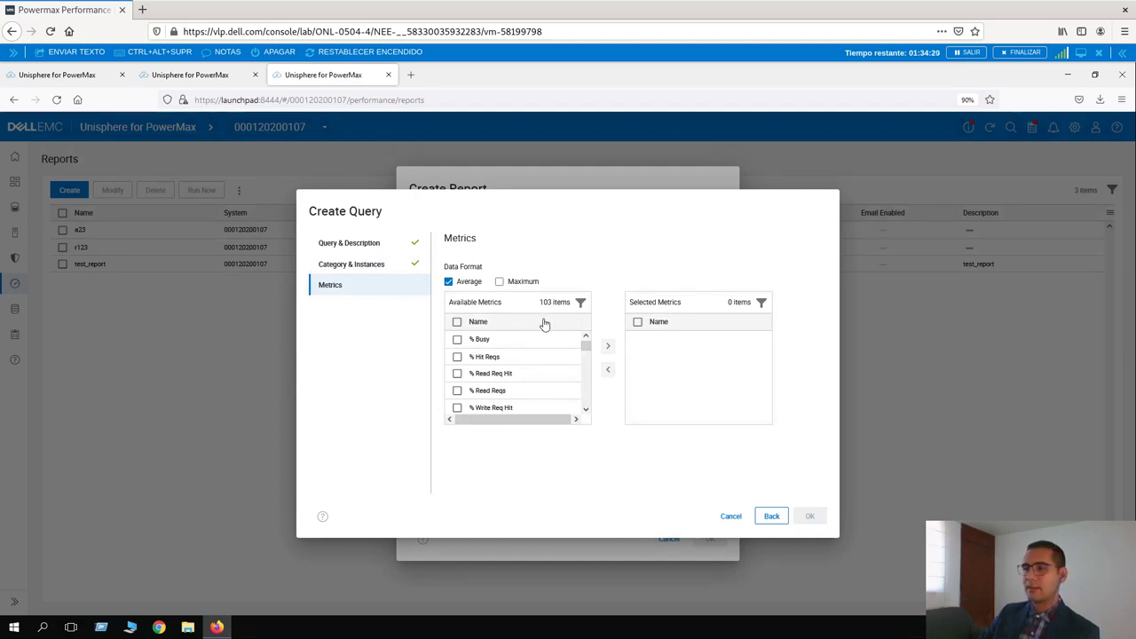
- Add the % Busy metric to the query's selected metrics and save the query
{"action": "left_click", "coordinate": [491, 344]}
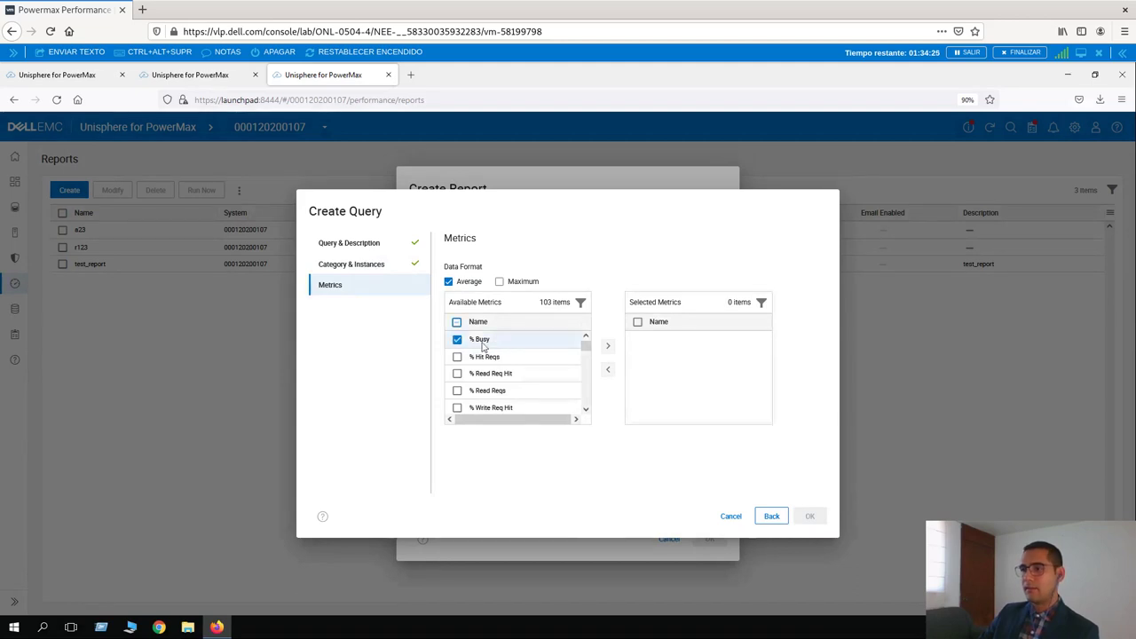
{"action": "left_click", "coordinate": [606, 348]}
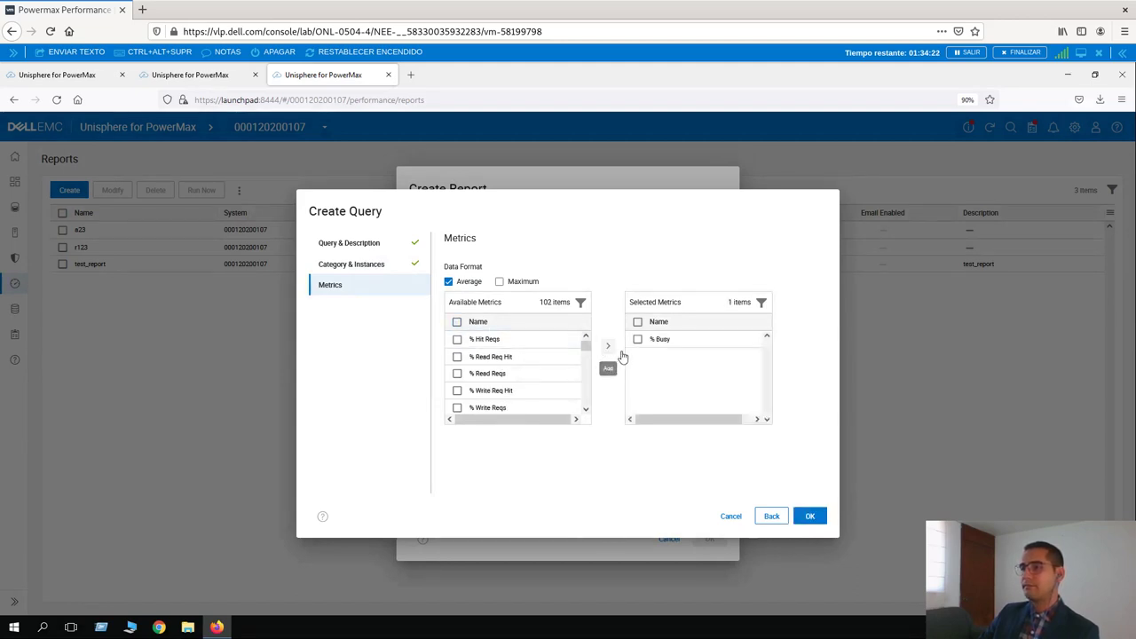
{"action": "left_click", "coordinate": [809, 518]}
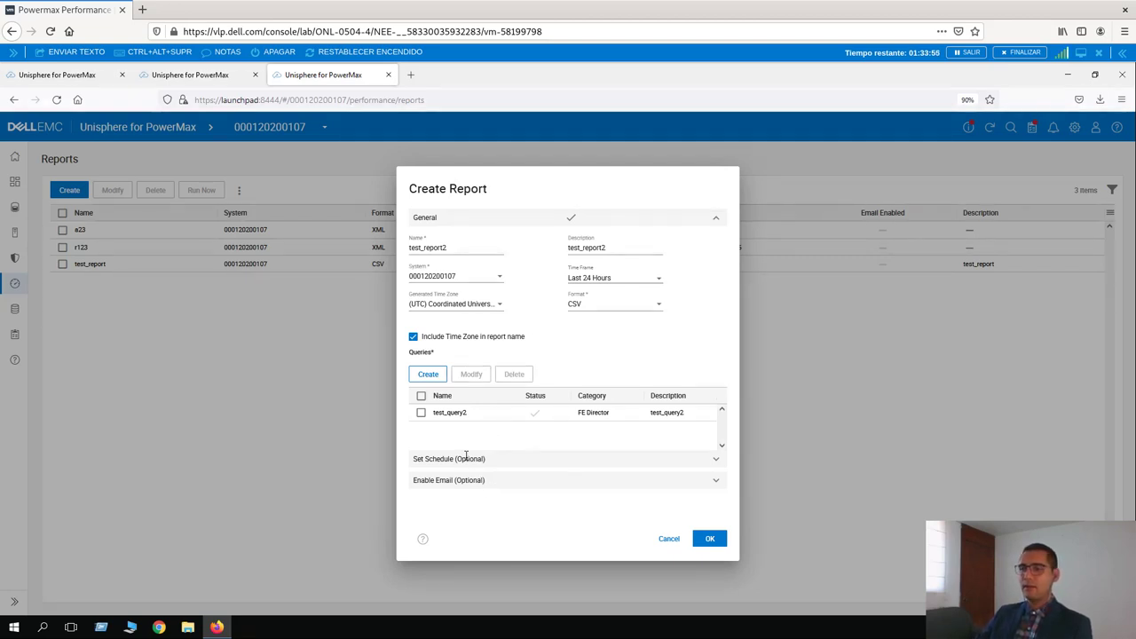
- Schedule the report to run every 24 hours with the default start date, time, Tuesday run day and retention, and create it
{"action": "left_click", "coordinate": [717, 459]}
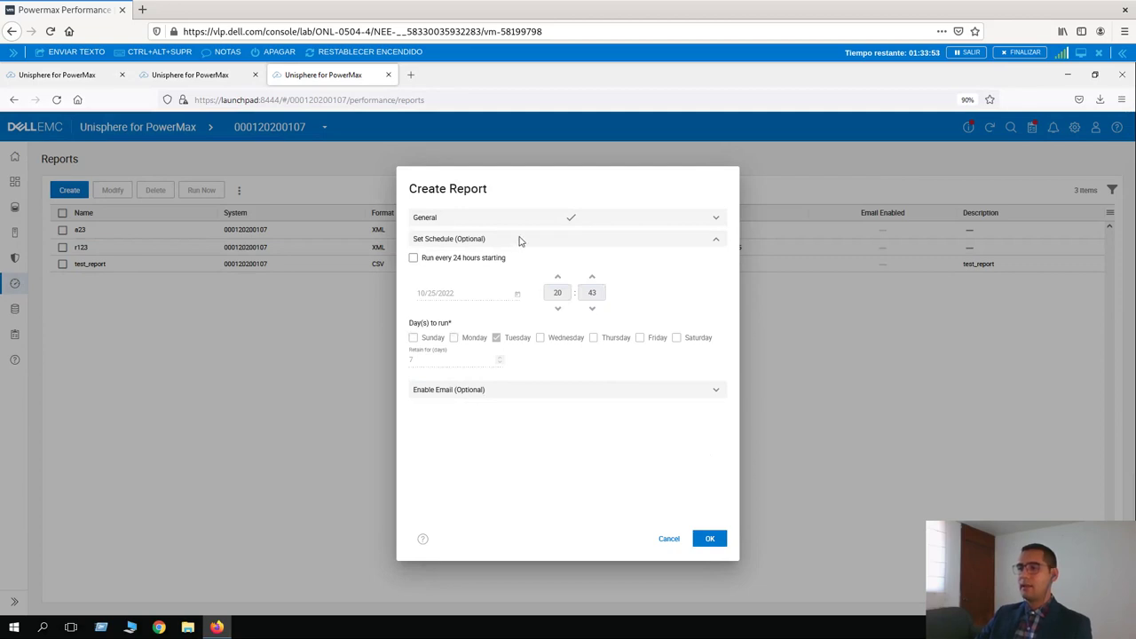
{"action": "left_click", "coordinate": [413, 258]}
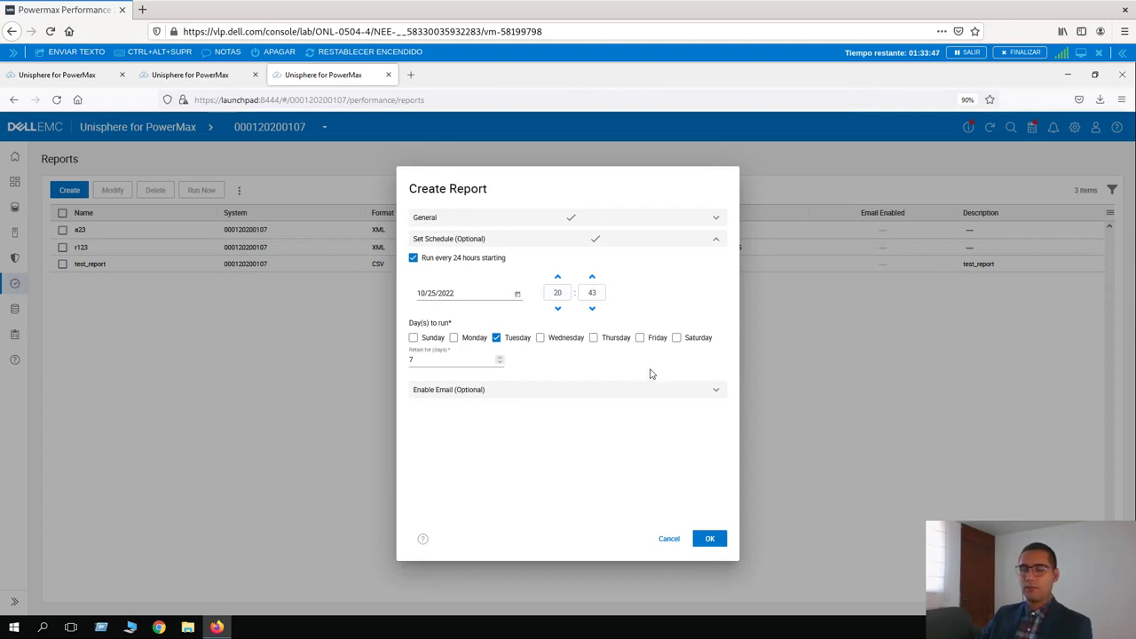
{"action": "left_click", "coordinate": [713, 540]}
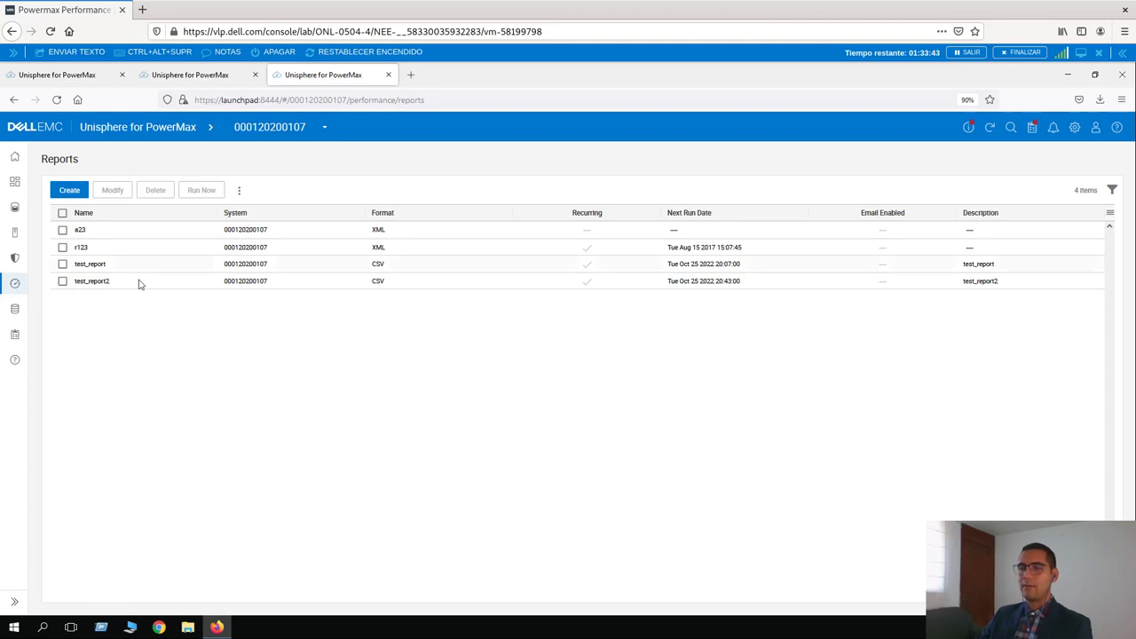
- Run test_report2 immediately and accept the confirmation
{"action": "left_click", "coordinate": [139, 283]}
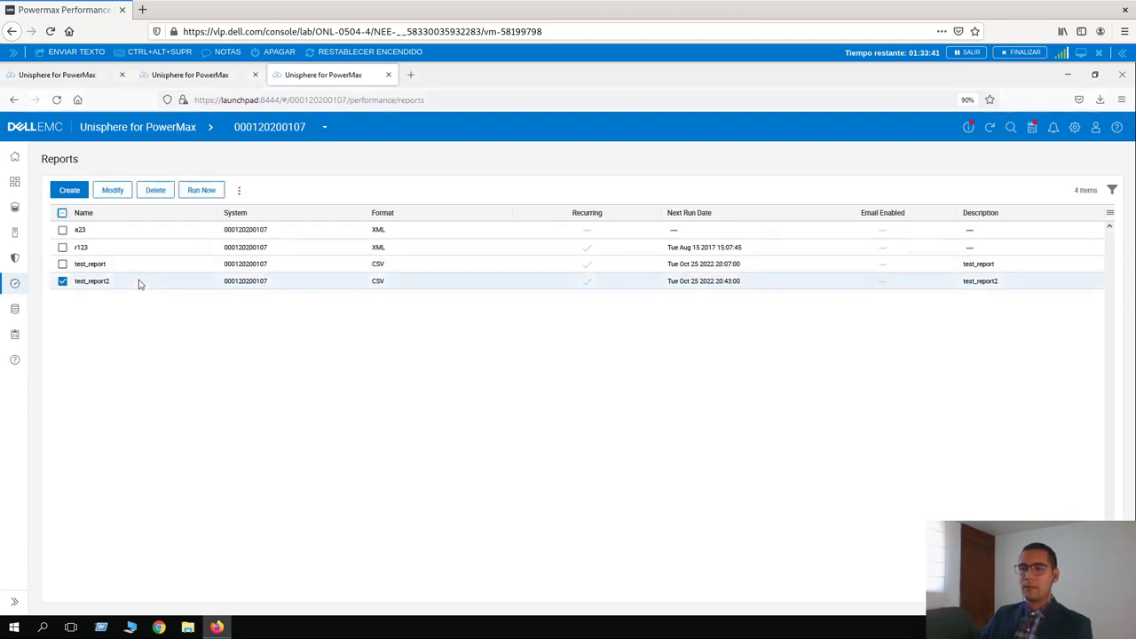
{"action": "left_click", "coordinate": [195, 202]}
{"action": "left_click", "coordinate": [537, 423]}
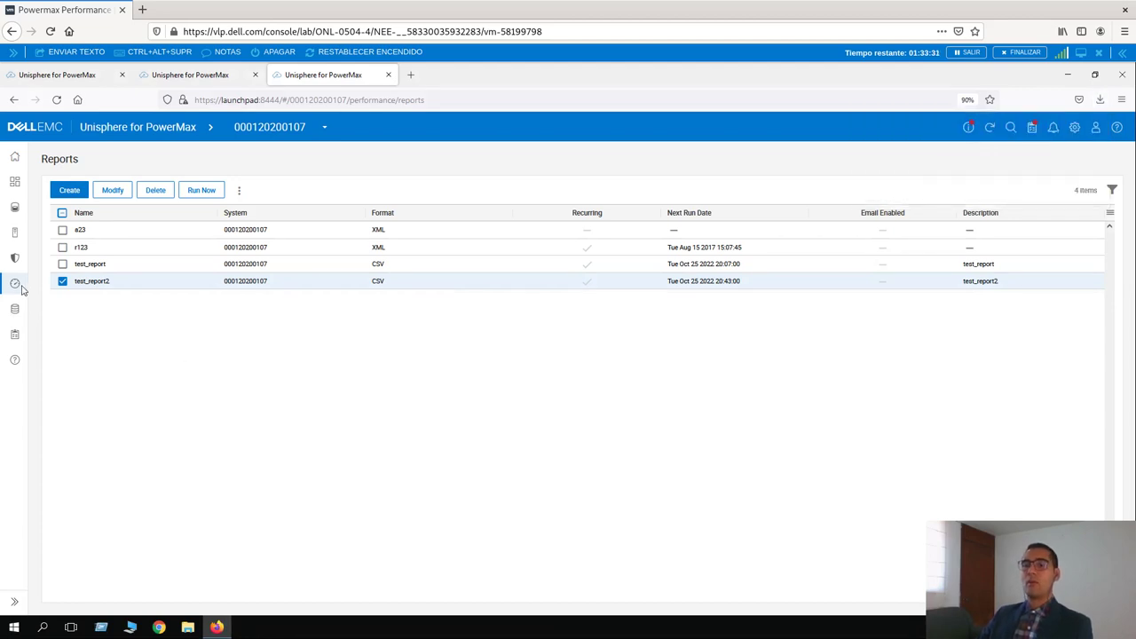
- Open the system's performance planning view and display the capacity projection chart for SRP_1
{"action": "mouse_move", "coordinate": [16, 284]}
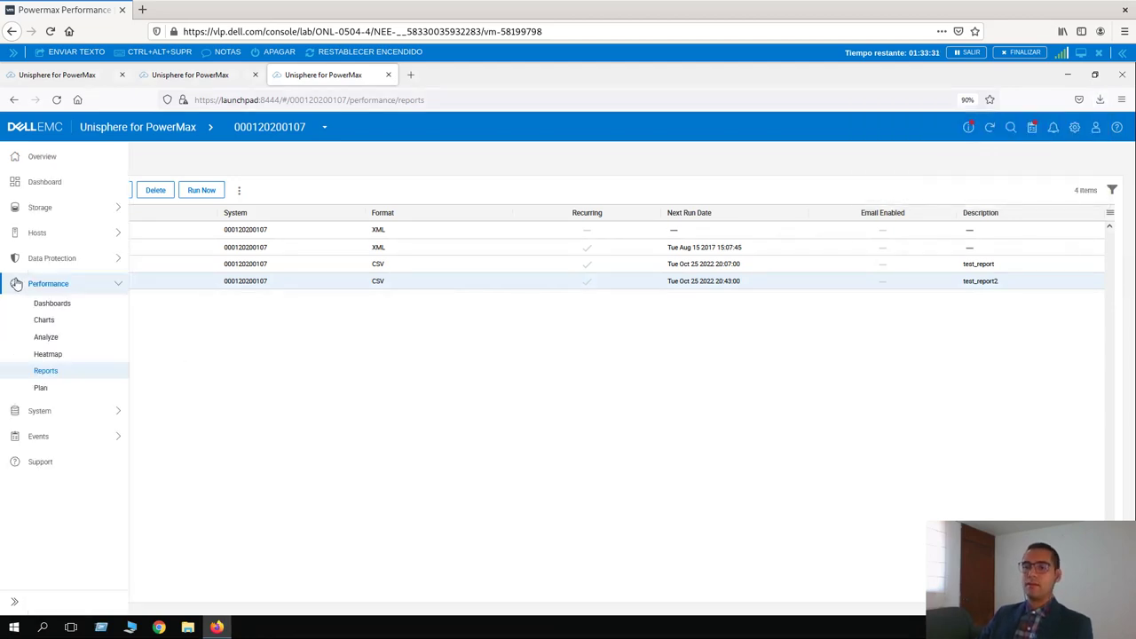
{"action": "left_click", "coordinate": [50, 389]}
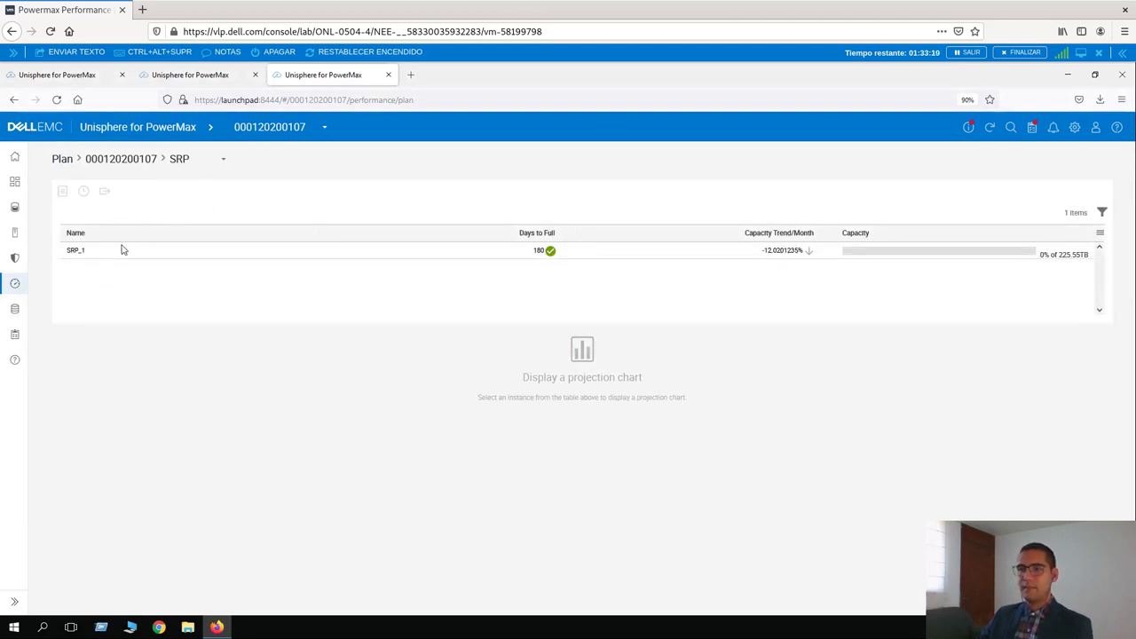
{"action": "left_click", "coordinate": [76, 252]}
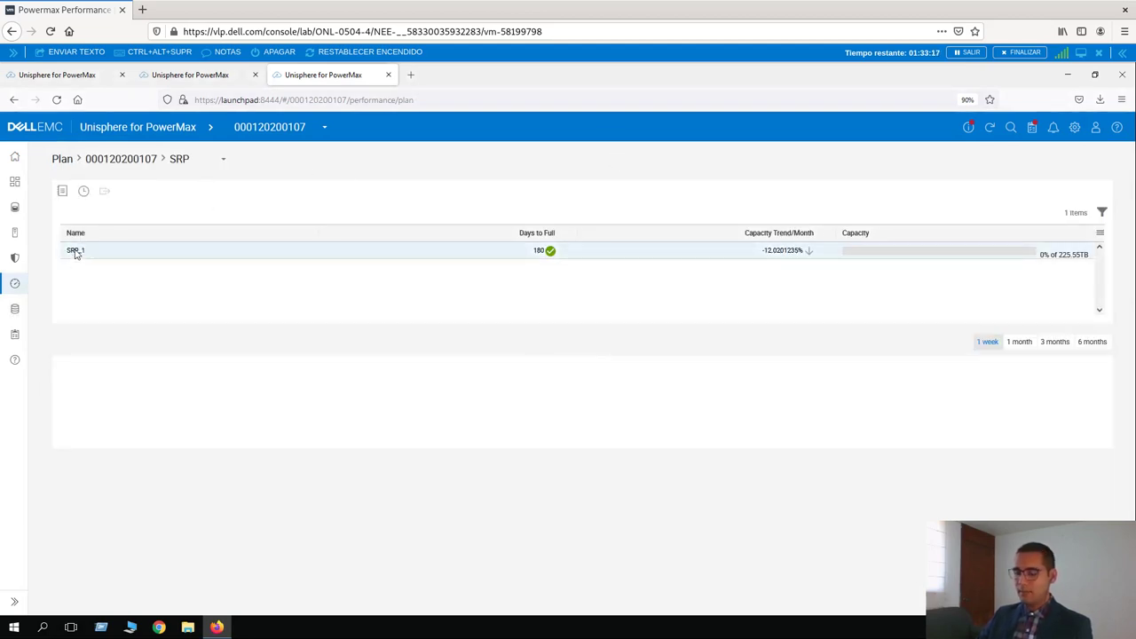